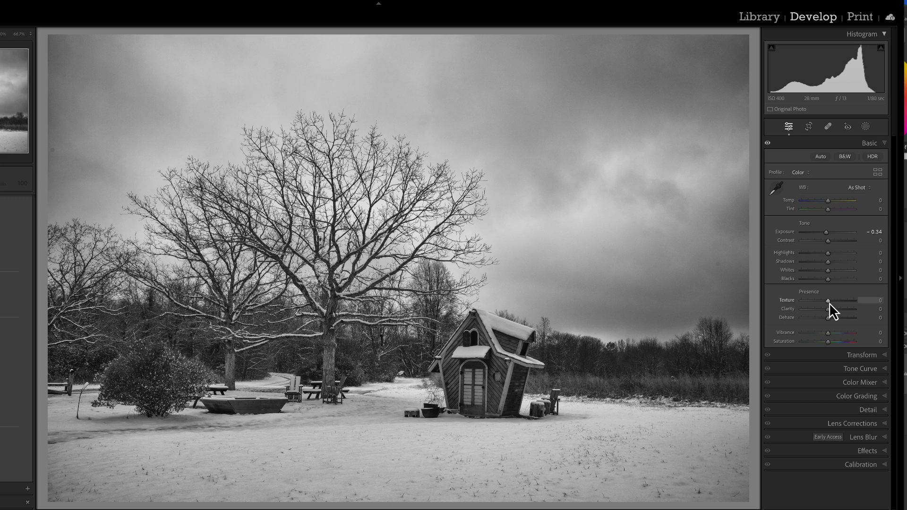
Lower the snow photo's Contrast and fine-tune its Texture and Clarity.
{"action": "left_click_drag", "start_coordinate": [835, 277], "coordinate": [820, 314]}
{"action": "mouse_move", "coordinate": [827, 241]}
{"action": "left_mouse_down"}
{"action": "mouse_move", "coordinate": [852, 243]}
{"action": "mouse_move", "coordinate": [802, 250]}
{"action": "mouse_move", "coordinate": [824, 250]}
{"action": "left_mouse_up"}
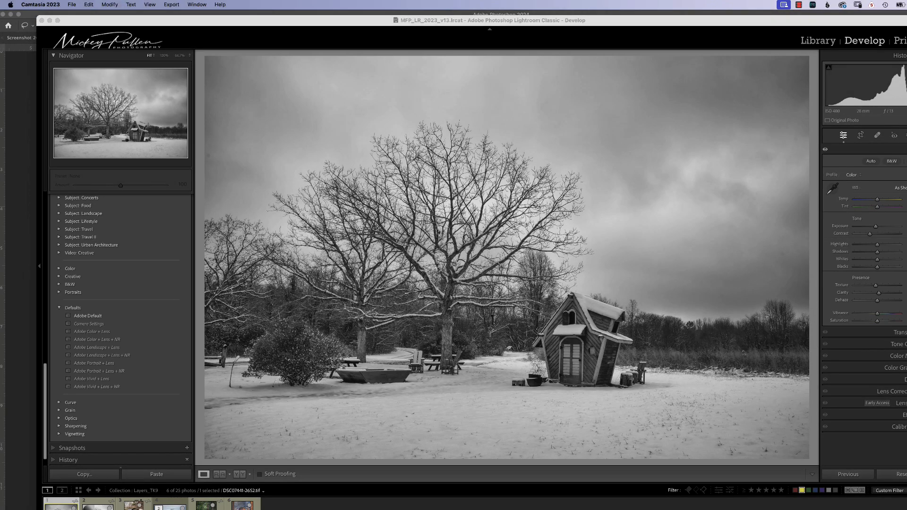
Mask the small crooked house with the Objects selection and adjust the mask's Effects settings.
{"action": "left_click", "coordinate": [866, 132]}
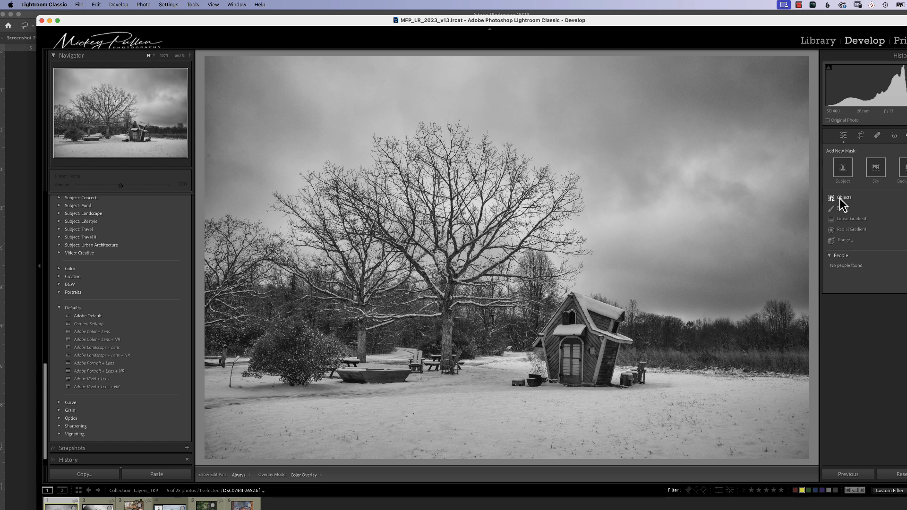
{"action": "left_click", "coordinate": [839, 201]}
{"action": "mouse_move", "coordinate": [556, 311]}
{"action": "left_mouse_down"}
{"action": "mouse_move", "coordinate": [611, 312]}
{"action": "mouse_move", "coordinate": [619, 332]}
{"action": "mouse_move", "coordinate": [606, 375]}
{"action": "mouse_move", "coordinate": [570, 381]}
{"action": "mouse_move", "coordinate": [556, 370]}
{"action": "mouse_move", "coordinate": [550, 337]}
{"action": "mouse_move", "coordinate": [561, 320]}
{"action": "mouse_move", "coordinate": [596, 334]}
{"action": "mouse_move", "coordinate": [574, 350]}
{"action": "left_mouse_up"}
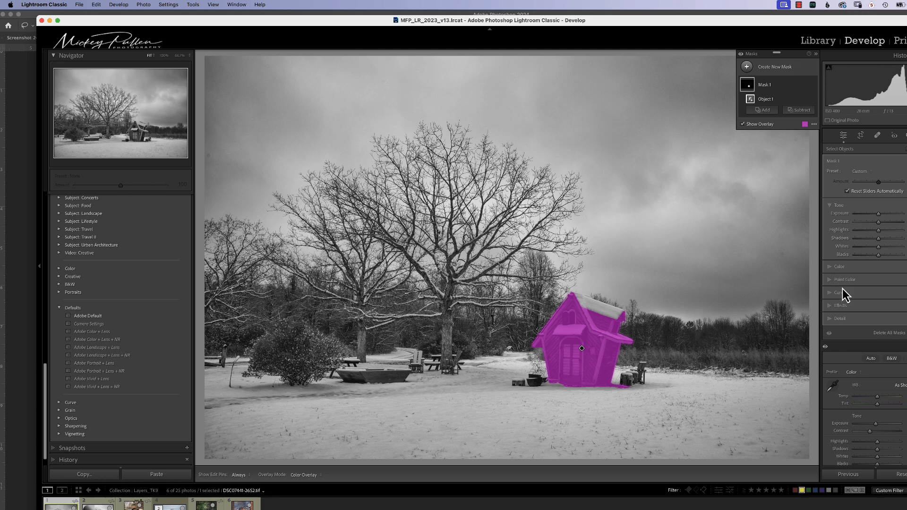
{"action": "left_click", "coordinate": [843, 306]}
{"action": "mouse_move", "coordinate": [879, 282]}
{"action": "left_mouse_down"}
{"action": "mouse_move", "coordinate": [897, 280]}
{"action": "mouse_move", "coordinate": [880, 282]}
{"action": "mouse_move", "coordinate": [897, 273]}
{"action": "mouse_move", "coordinate": [882, 273]}
{"action": "left_mouse_up"}
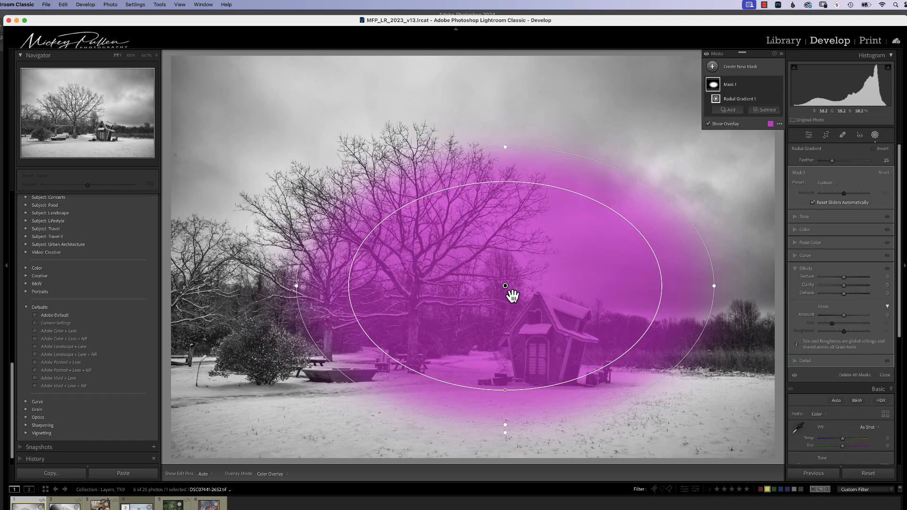
Center the radial gradient mask on the small house and invert it to cover the surroundings.
{"action": "left_click_drag", "start_coordinate": [506, 291], "coordinate": [554, 330]}
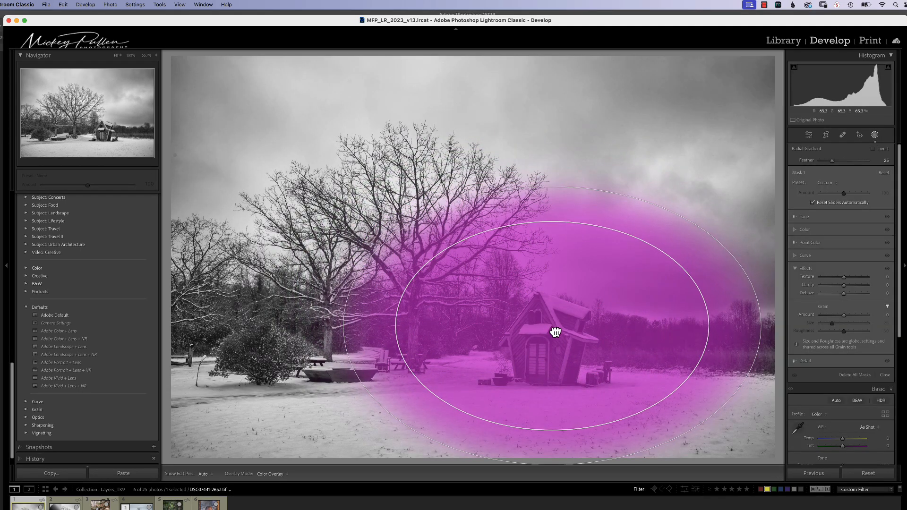
{"action": "left_click", "coordinate": [873, 148]}
{"action": "left_click", "coordinate": [830, 217]}
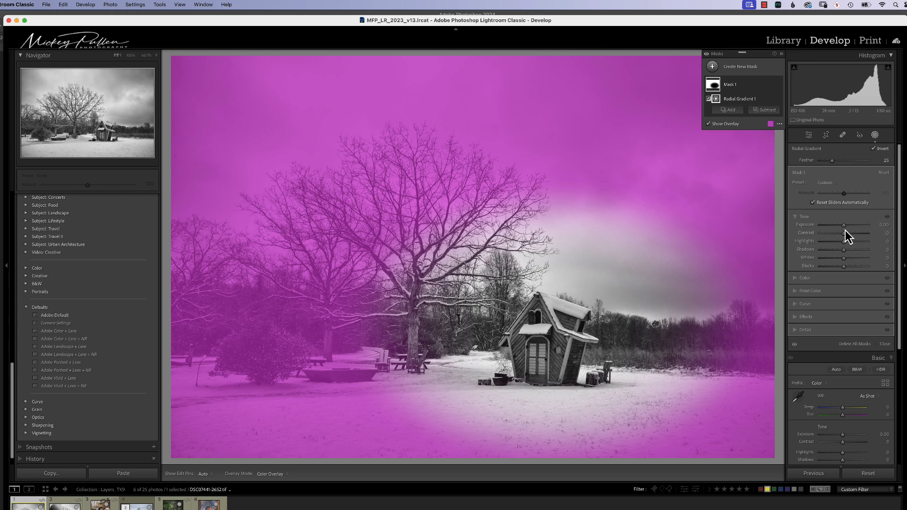
Set the inverted radial mask's Contrast and Clarity both to −100.
{"action": "left_click_drag", "start_coordinate": [844, 233], "coordinate": [809, 238]}
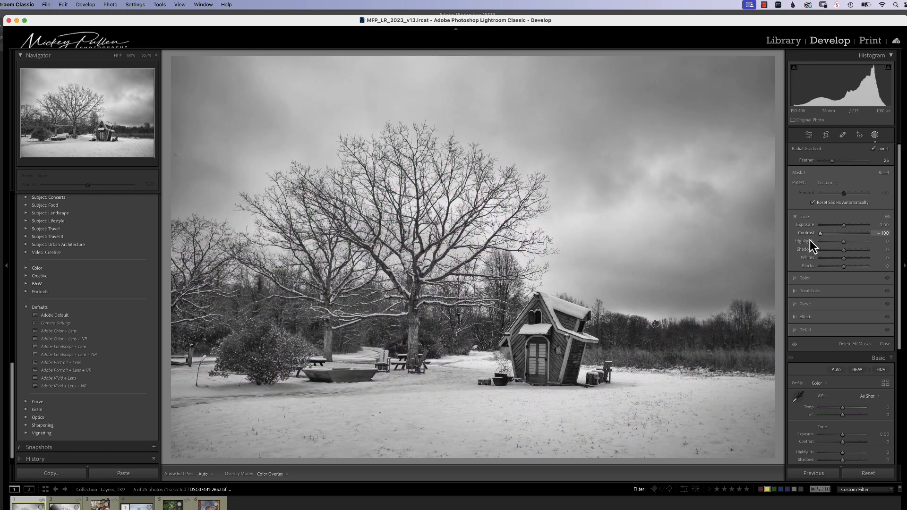
{"action": "left_click", "coordinate": [808, 317]}
{"action": "left_click_drag", "start_coordinate": [843, 286], "coordinate": [813, 293]}
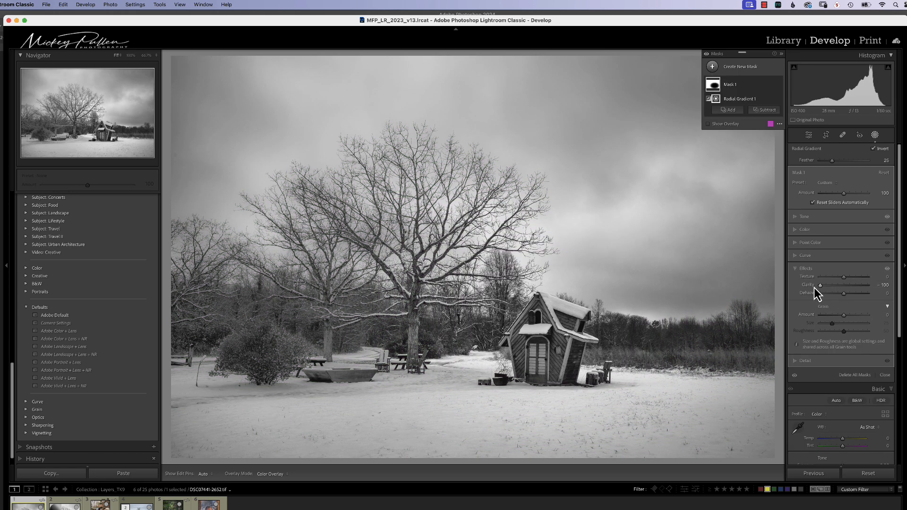
Toggle the masks' effect off and on to compare the snow photo before and after.
{"action": "left_click", "coordinate": [707, 54]}
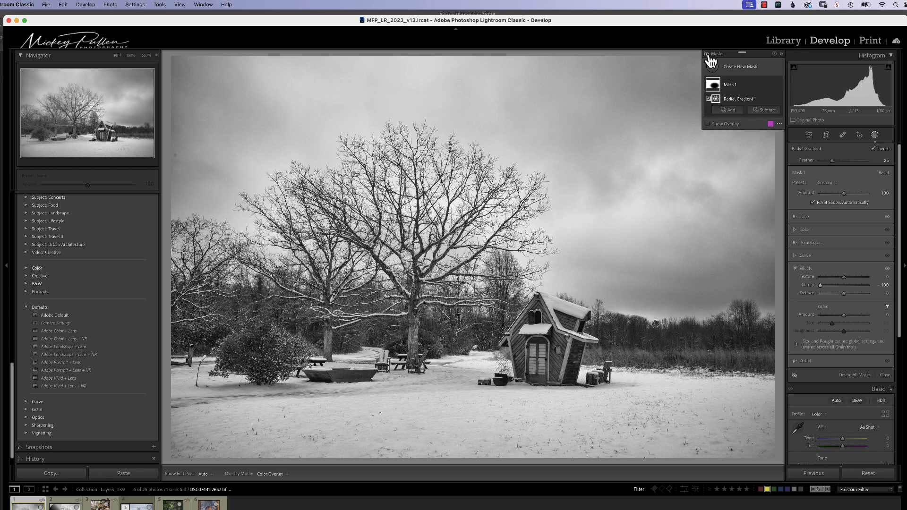
{"action": "left_click", "coordinate": [708, 56]}
{"action": "left_click", "coordinate": [708, 55]}
{"action": "left_click", "coordinate": [708, 55]}
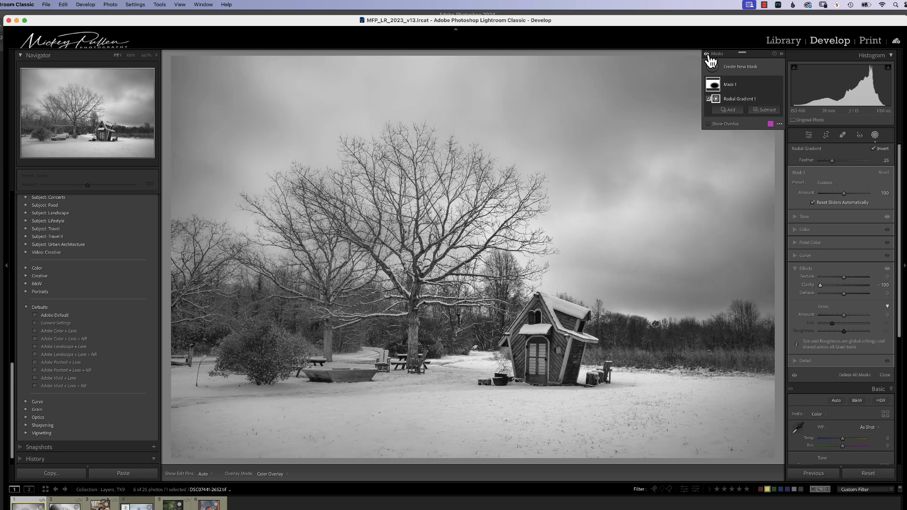
{"action": "left_click", "coordinate": [708, 55]}
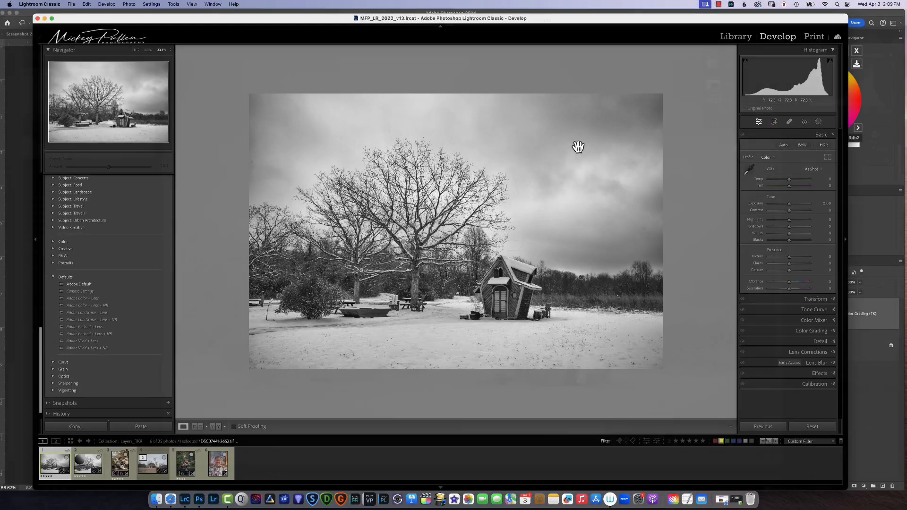
Fit the snow photo in view and lower its Exposure to −0.34 through the histogram.
{"action": "left_click", "coordinate": [577, 147]}
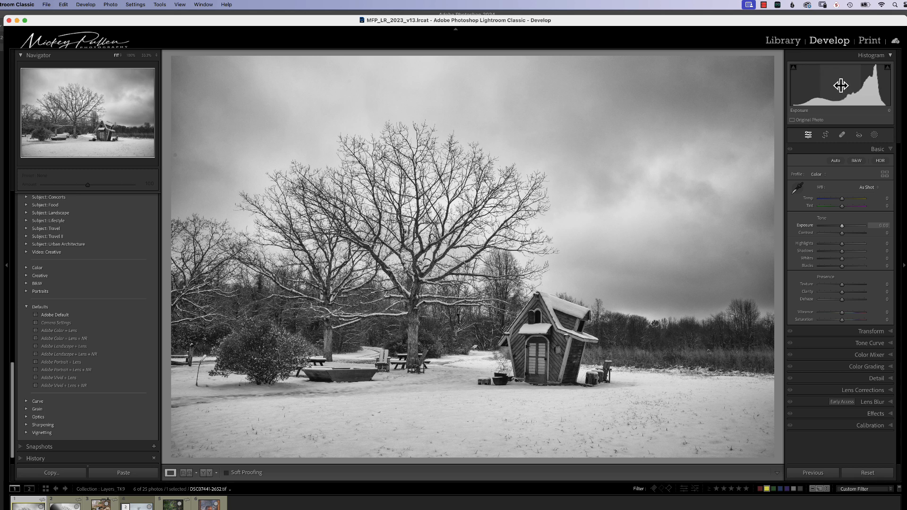
{"action": "left_click_drag", "start_coordinate": [838, 85], "coordinate": [836, 85]}
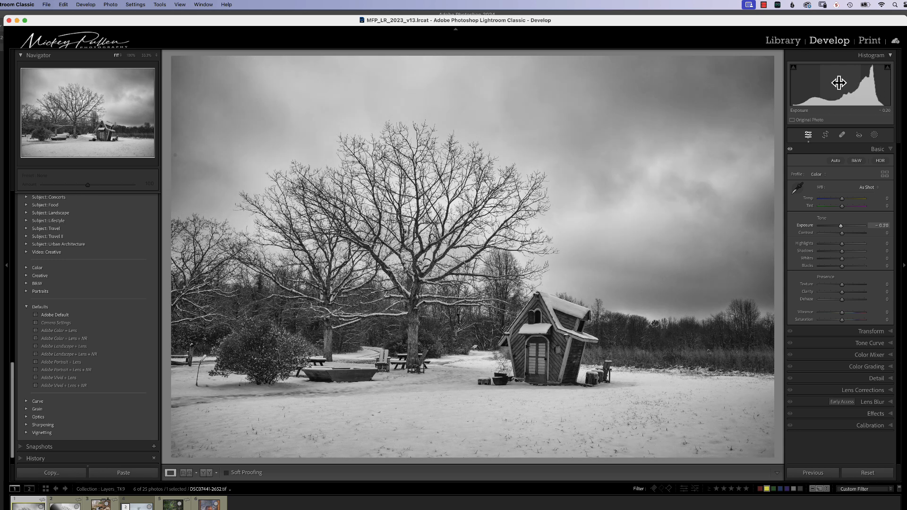
{"action": "mouse_move", "coordinate": [838, 83]}
{"action": "left_mouse_down"}
{"action": "mouse_move", "coordinate": [848, 83]}
{"action": "mouse_move", "coordinate": [830, 83]}
{"action": "mouse_move", "coordinate": [848, 83]}
{"action": "mouse_move", "coordinate": [839, 83]}
{"action": "left_mouse_up"}
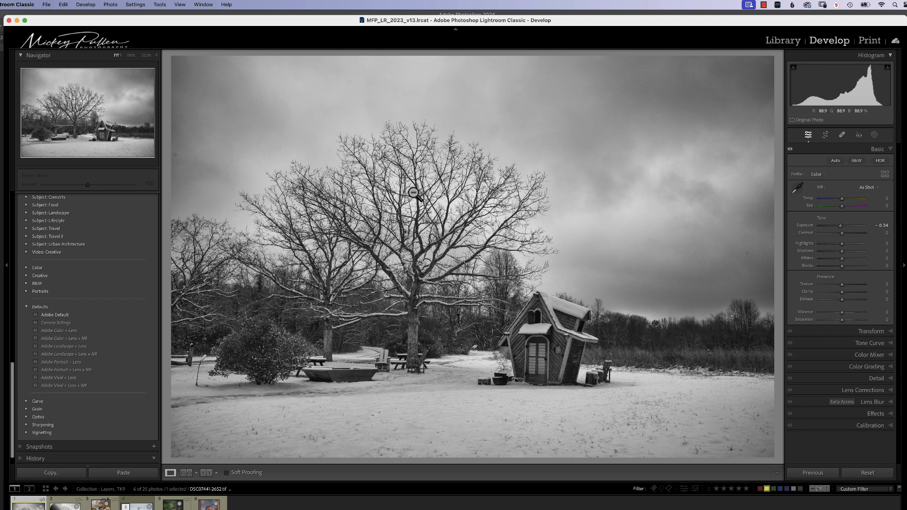
Examine the details around the tree, the small house and the snowy foreground at 100% zoom.
{"action": "left_click", "coordinate": [419, 242]}
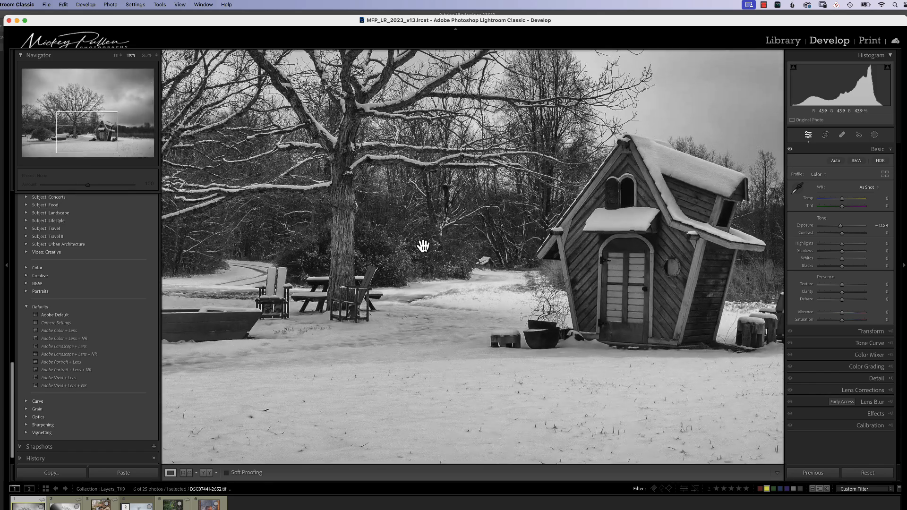
{"action": "key", "text": "z"}
{"action": "key", "text": "z"}
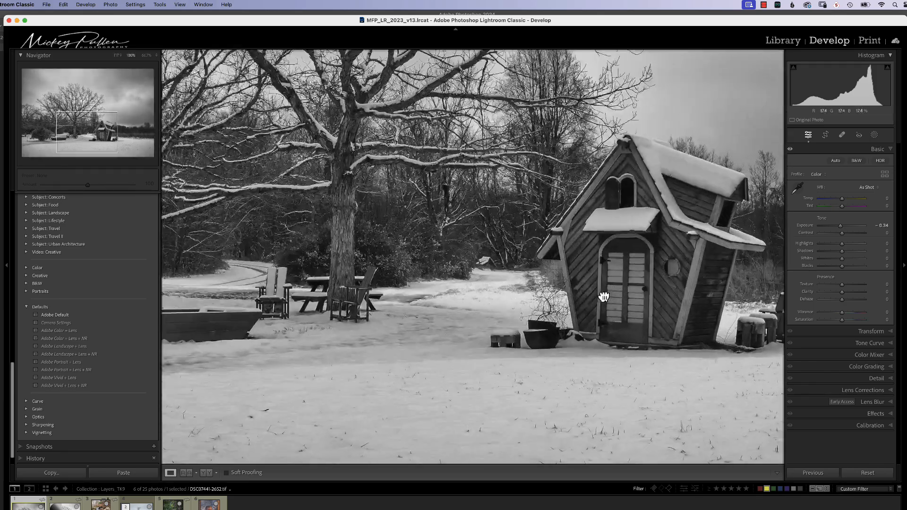
{"action": "left_click_drag", "start_coordinate": [603, 296], "coordinate": [359, 390]}
{"action": "left_click_drag", "start_coordinate": [457, 443], "coordinate": [494, 346]}
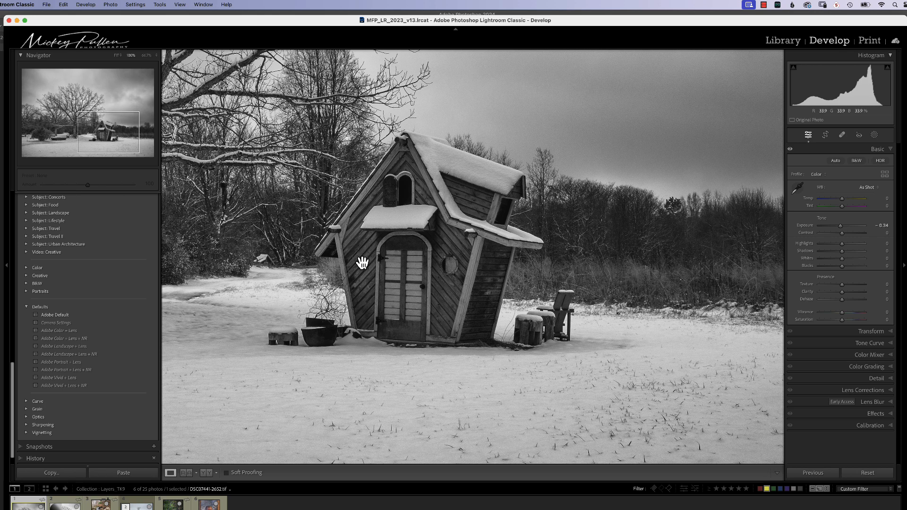
{"action": "scroll", "coordinate": [362, 262], "scroll_direction": "down", "scroll_amount": 1}
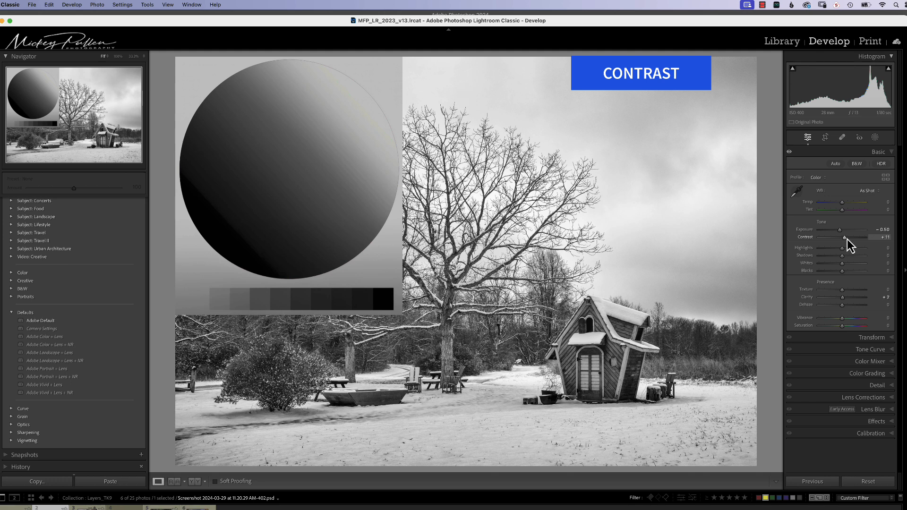
Swing Contrast repeatedly between +100 and −22 on the photo with the sphere and gray scale to compare the tones.
{"action": "left_click_drag", "start_coordinate": [846, 238], "coordinate": [877, 241]}
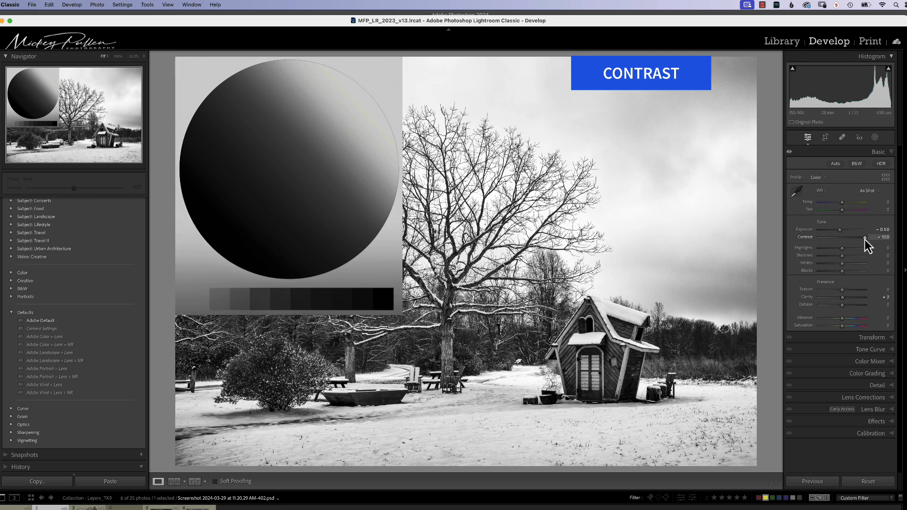
{"action": "left_click_drag", "start_coordinate": [864, 238], "coordinate": [840, 247]}
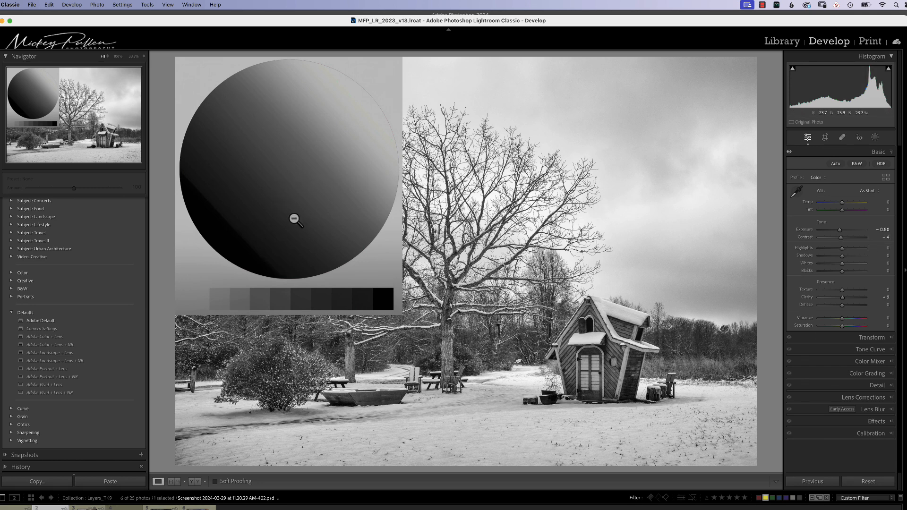
{"action": "left_click_drag", "start_coordinate": [841, 240], "coordinate": [870, 241]}
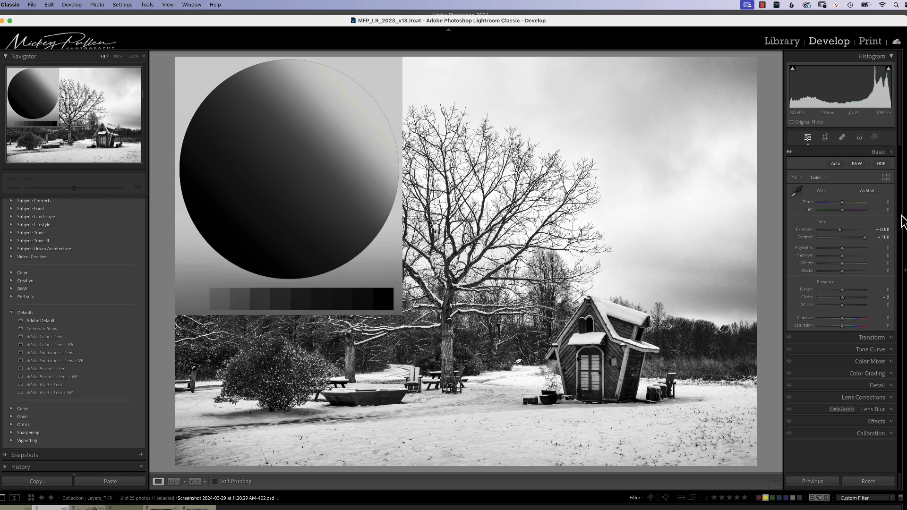
{"action": "left_click_drag", "start_coordinate": [864, 238], "coordinate": [836, 251]}
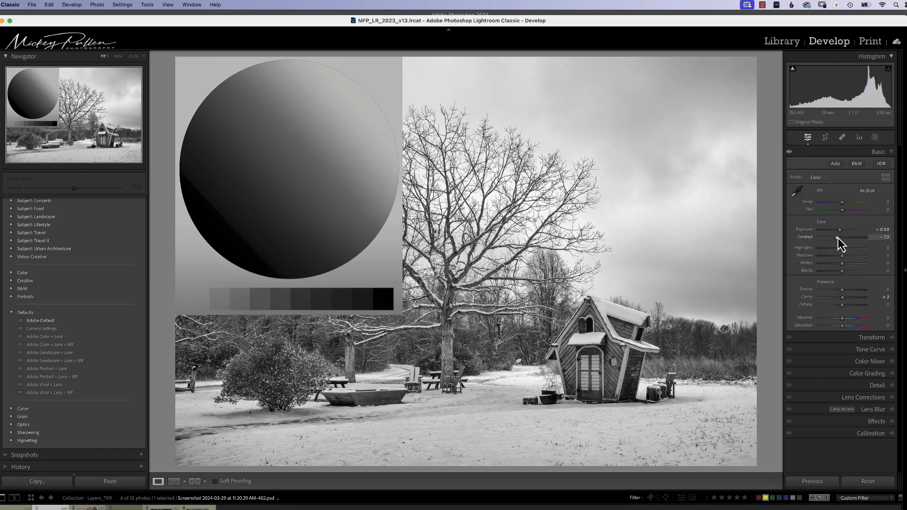
{"action": "left_click_drag", "start_coordinate": [839, 238], "coordinate": [865, 240]}
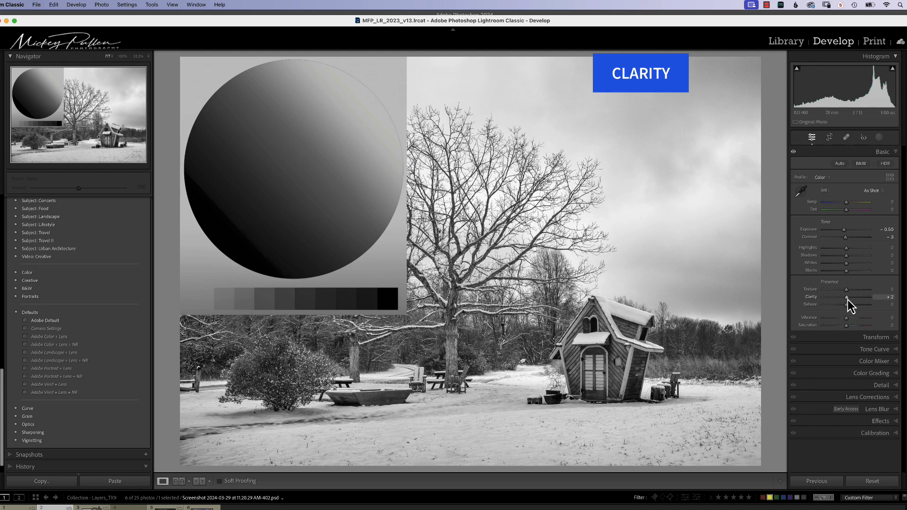
Compare Clarity at +100 and 0 on the sphere and gray scale photo, finishing at +100.
{"action": "left_click_drag", "start_coordinate": [849, 300], "coordinate": [874, 299]}
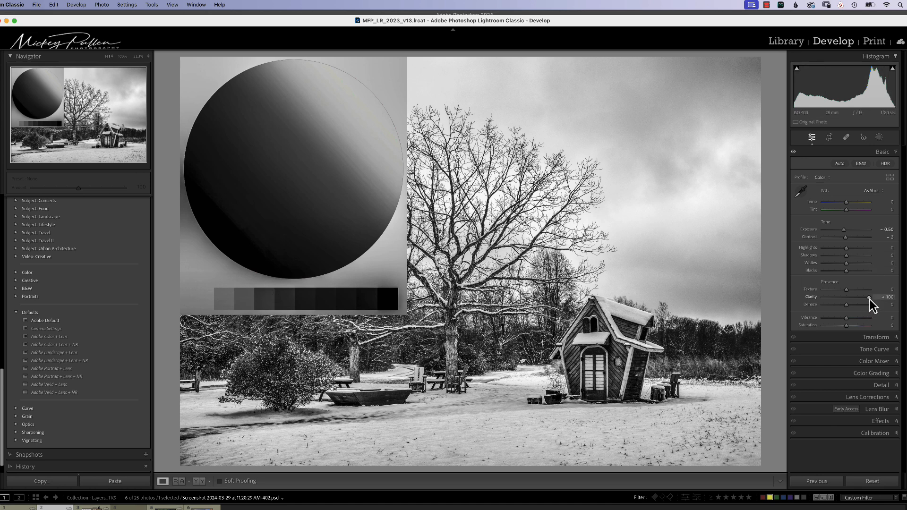
{"action": "left_click_drag", "start_coordinate": [868, 297], "coordinate": [845, 302]}
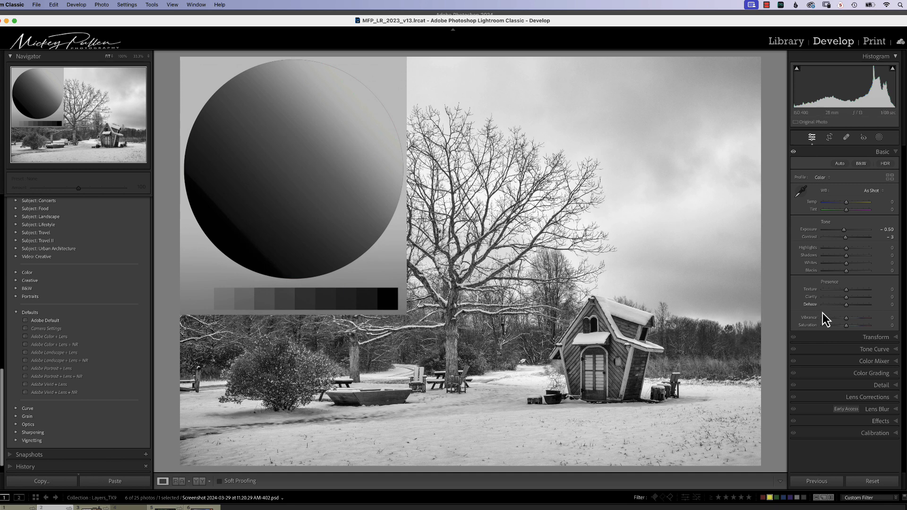
{"action": "left_click_drag", "start_coordinate": [846, 296], "coordinate": [884, 302]}
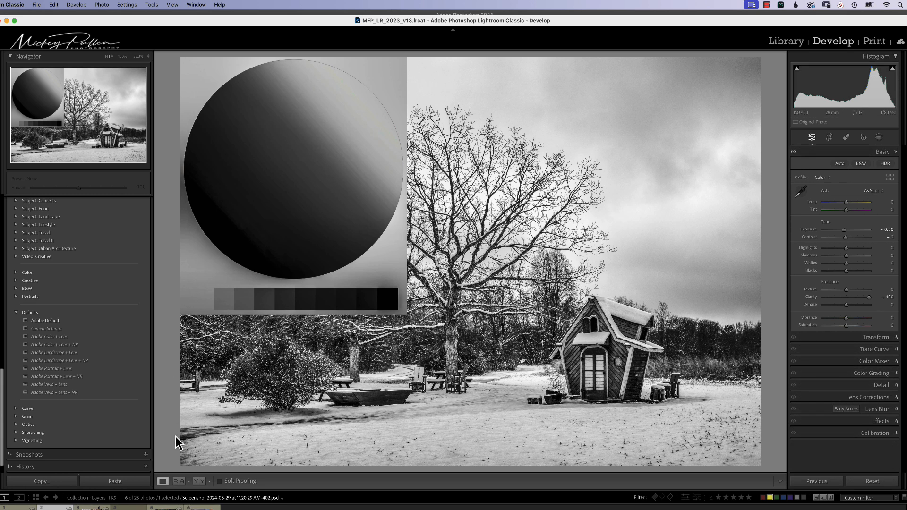
Open the waterfall photo and compare its Clarity at +50, +100 and −6, finishing with a raised setting.
{"action": "left_click", "coordinate": [94, 508]}
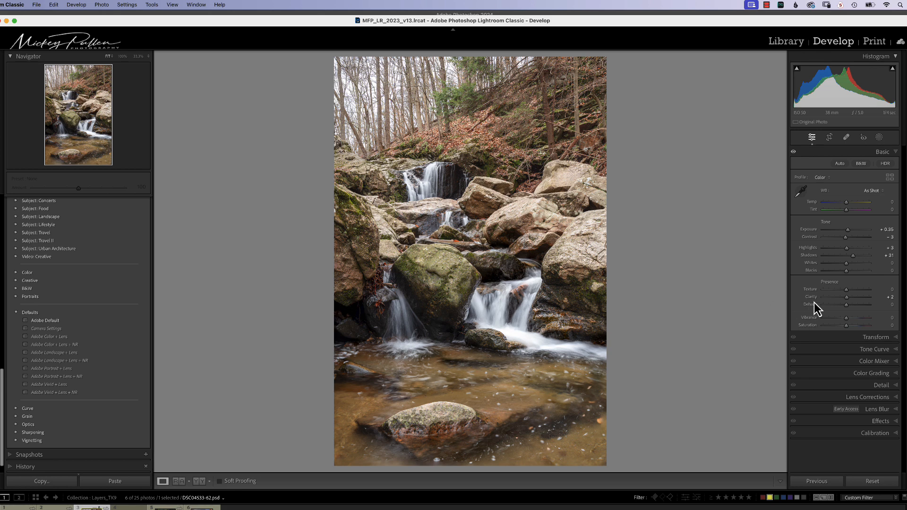
{"action": "left_click_drag", "start_coordinate": [847, 299], "coordinate": [858, 300]}
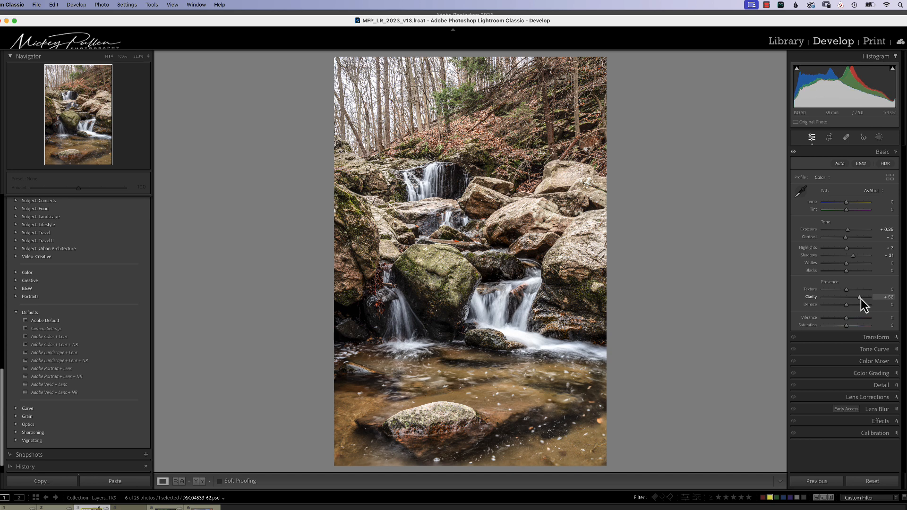
{"action": "left_click_drag", "start_coordinate": [862, 299], "coordinate": [871, 299]}
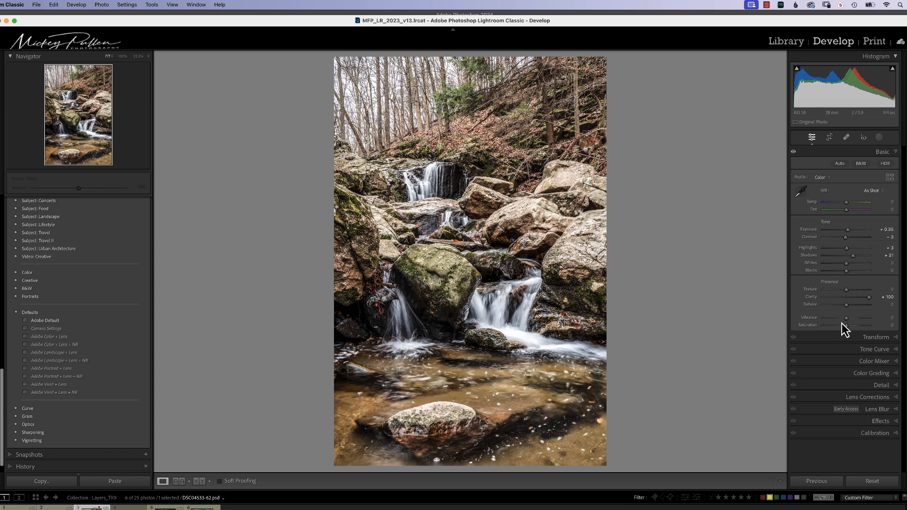
{"action": "left_click_drag", "start_coordinate": [863, 299], "coordinate": [844, 302]}
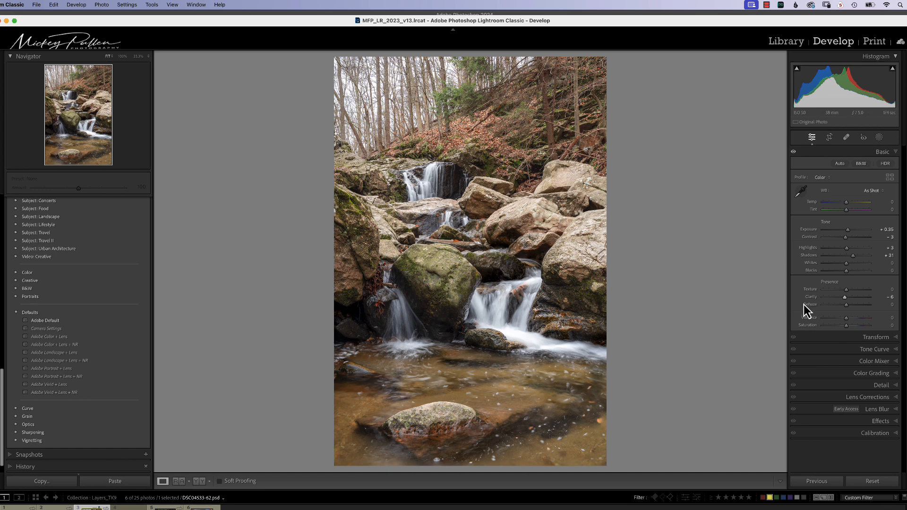
{"action": "left_click_drag", "start_coordinate": [844, 299], "coordinate": [867, 300]}
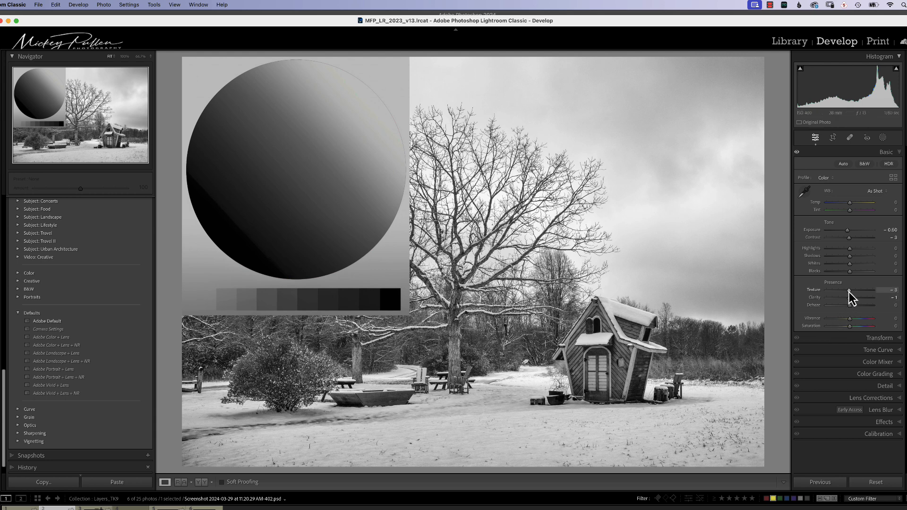
Set Texture to +100 on the sphere and gray scale photo and inspect the house and tree up close.
{"action": "left_click_drag", "start_coordinate": [848, 291], "coordinate": [873, 293]}
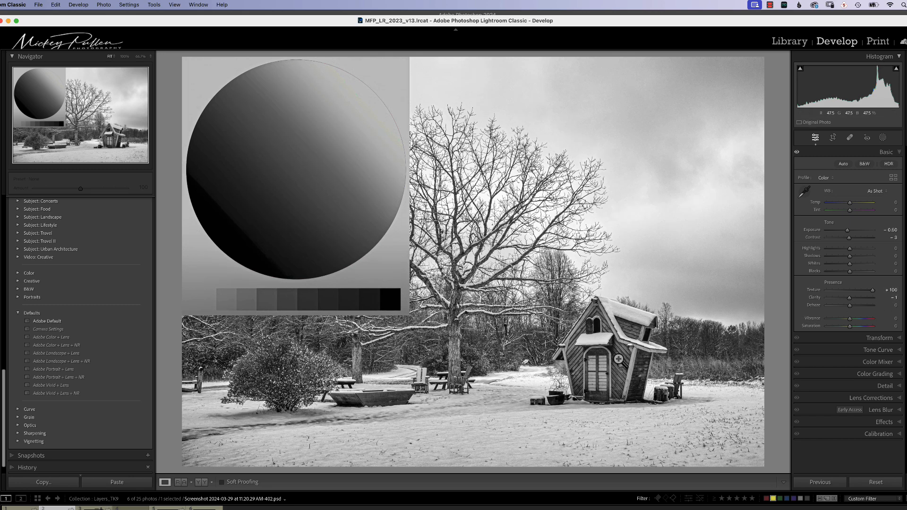
{"action": "left_click", "coordinate": [618, 360]}
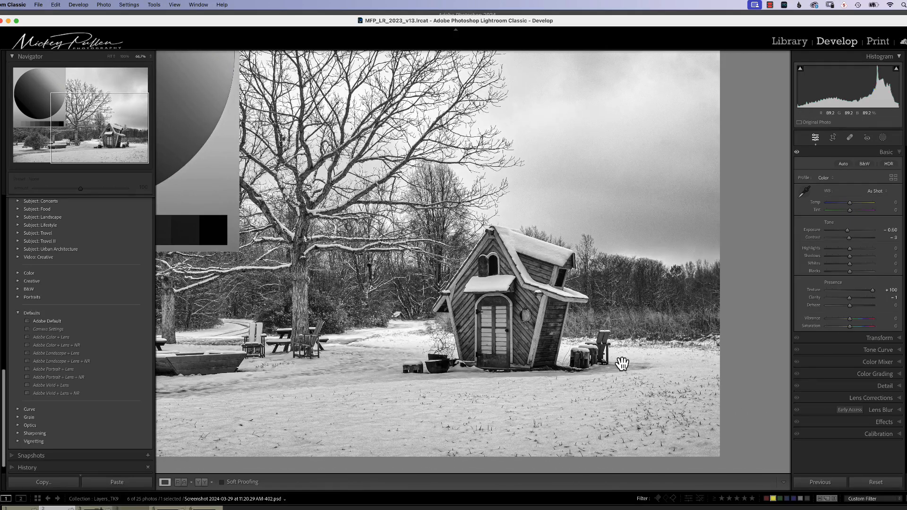
{"action": "left_click", "coordinate": [456, 318]}
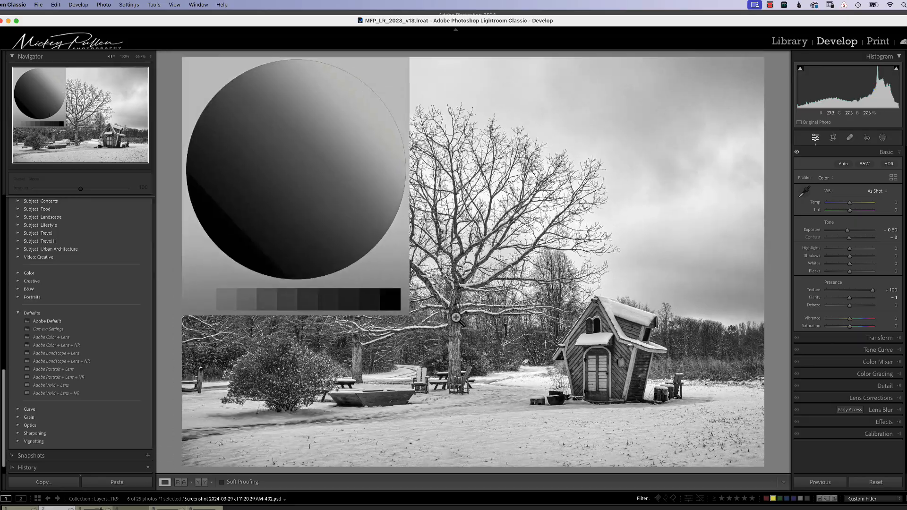
{"action": "left_click_drag", "start_coordinate": [456, 318], "coordinate": [633, 410]}
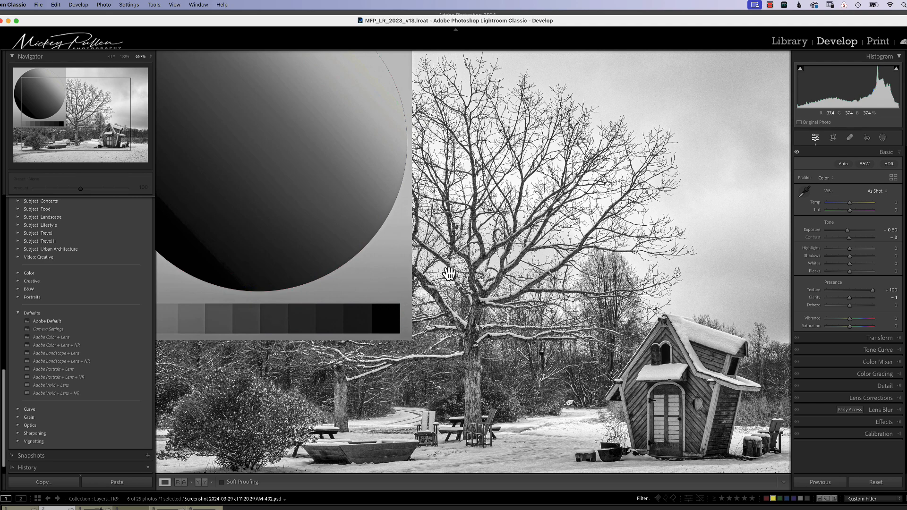
Swing Texture between +100 and lower settings on the sphere and gray scale photo to compare the tones, finishing below zero.
{"action": "left_click_drag", "start_coordinate": [275, 182], "coordinate": [387, 267]}
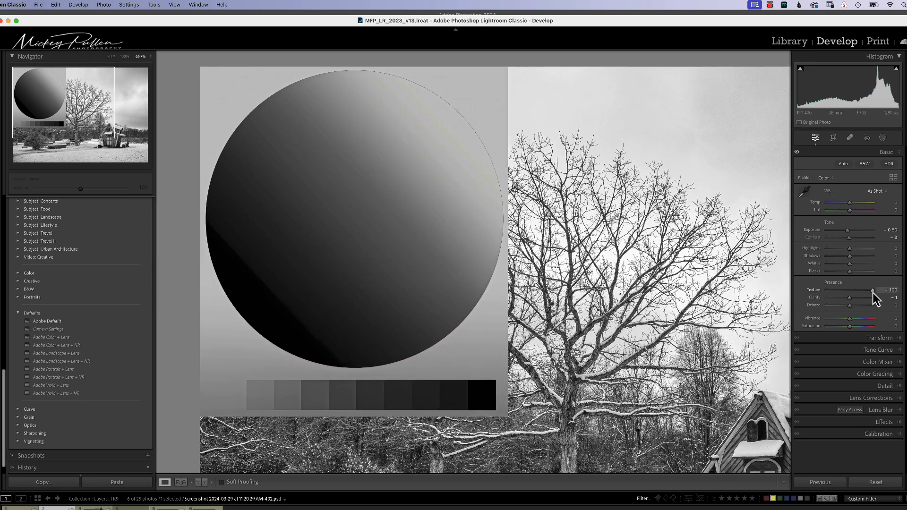
{"action": "left_click_drag", "start_coordinate": [873, 293], "coordinate": [848, 296]}
{"action": "left_click_drag", "start_coordinate": [850, 293], "coordinate": [891, 298]}
{"action": "left_click_drag", "start_coordinate": [869, 295], "coordinate": [836, 302]}
Open the portrait of the man in the patterned shirt, set its Texture to 0 and enlarge the face to 100%.
{"action": "left_click", "coordinate": [204, 508]}
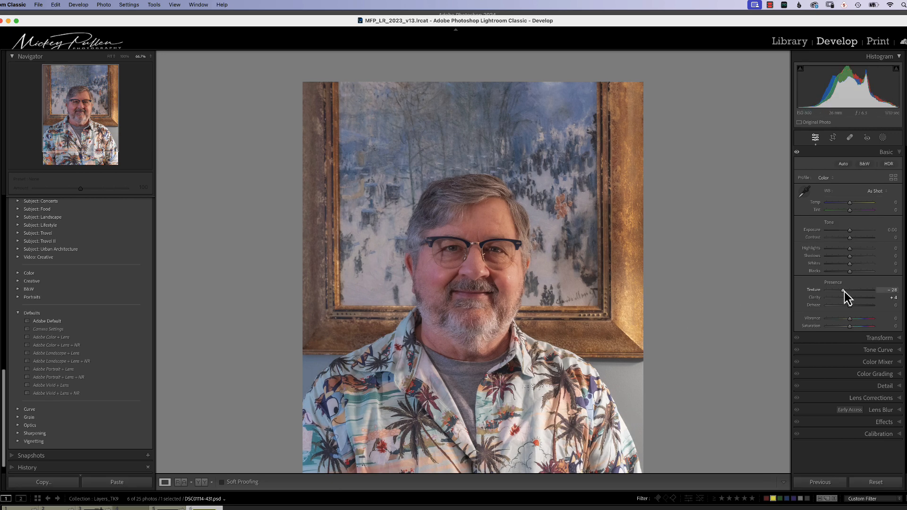
{"action": "left_click_drag", "start_coordinate": [843, 290], "coordinate": [851, 292]}
{"action": "key", "text": "super+minus"}
{"action": "key", "text": "super+equal"}
{"action": "key", "text": "super+equal"}
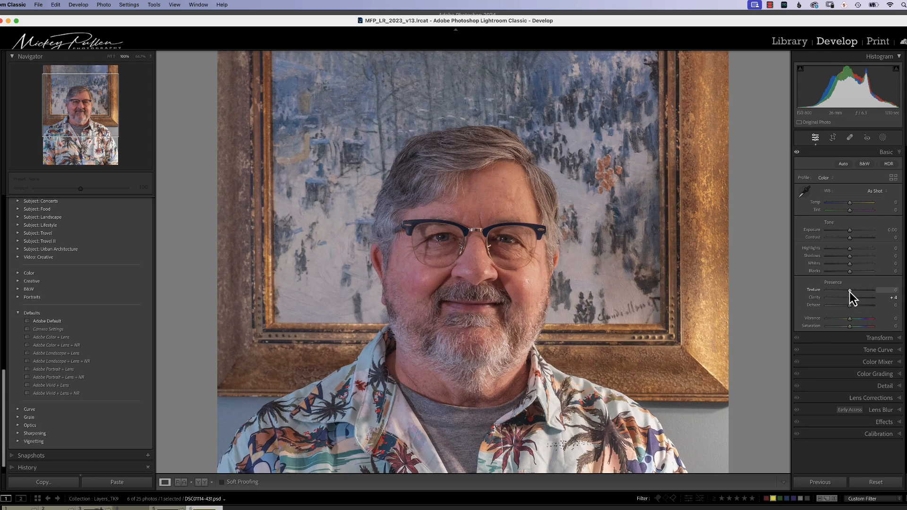
Compare skin softening in the portrait with Texture −74 and with Clarity −62, finishing at Texture −69 and Clarity −11.
{"action": "left_click_drag", "start_coordinate": [843, 291], "coordinate": [839, 291]}
{"action": "left_click_drag", "start_coordinate": [843, 292], "coordinate": [842, 293]}
{"action": "left_click_drag", "start_coordinate": [841, 293], "coordinate": [833, 297]}
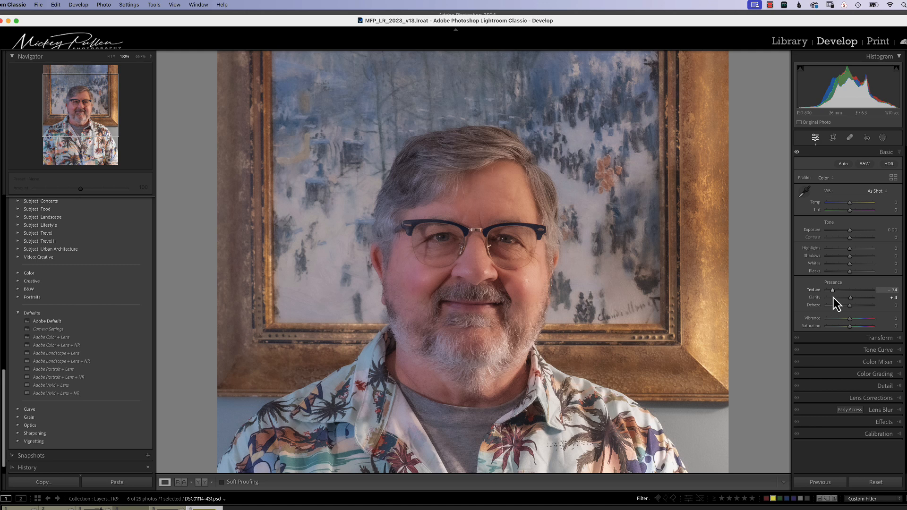
{"action": "mouse_move", "coordinate": [833, 298]}
{"action": "left_mouse_down"}
{"action": "mouse_move", "coordinate": [851, 296]}
{"action": "mouse_move", "coordinate": [835, 303]}
{"action": "left_mouse_up"}
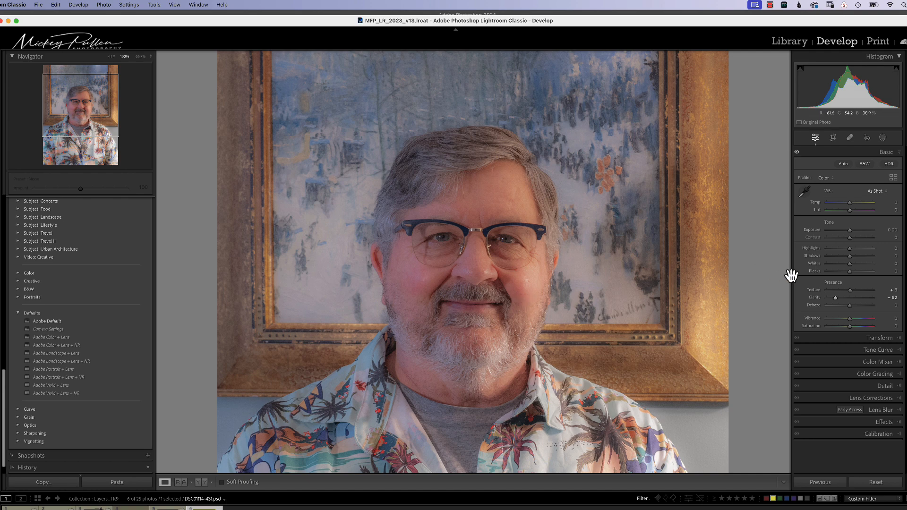
{"action": "mouse_move", "coordinate": [835, 300]}
{"action": "left_mouse_down"}
{"action": "mouse_move", "coordinate": [851, 301]}
{"action": "mouse_move", "coordinate": [838, 291]}
{"action": "left_mouse_up"}
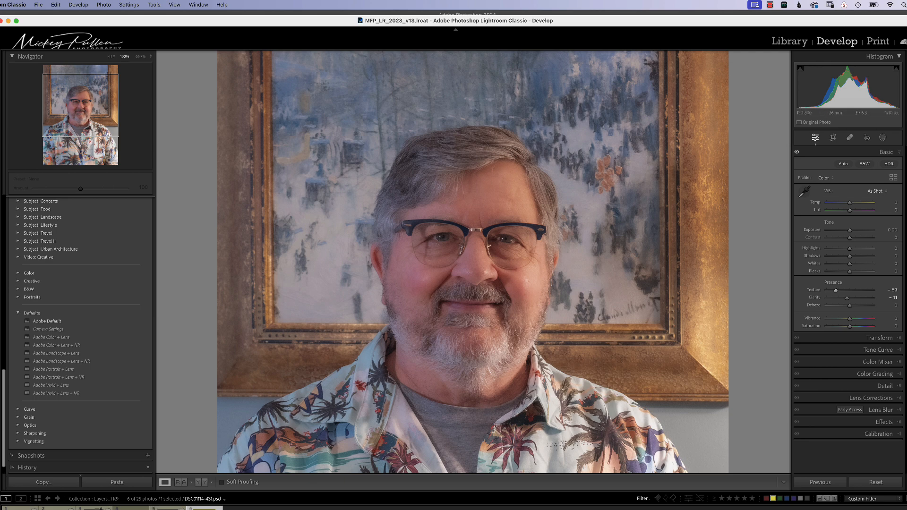
Open the photo of the three violinists and compare its Texture at −28 with nearby lower and higher settings.
{"action": "left_click", "coordinate": [168, 508]}
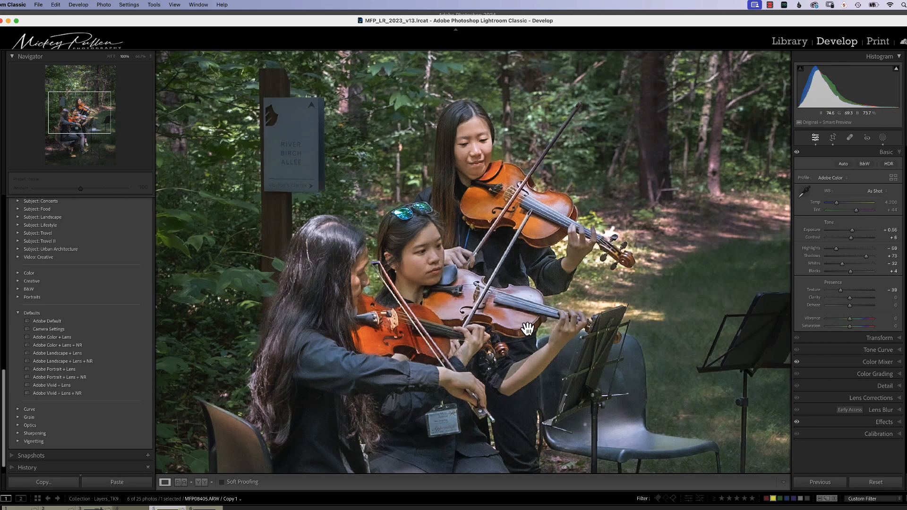
{"action": "left_click_drag", "start_coordinate": [841, 295], "coordinate": [846, 299]}
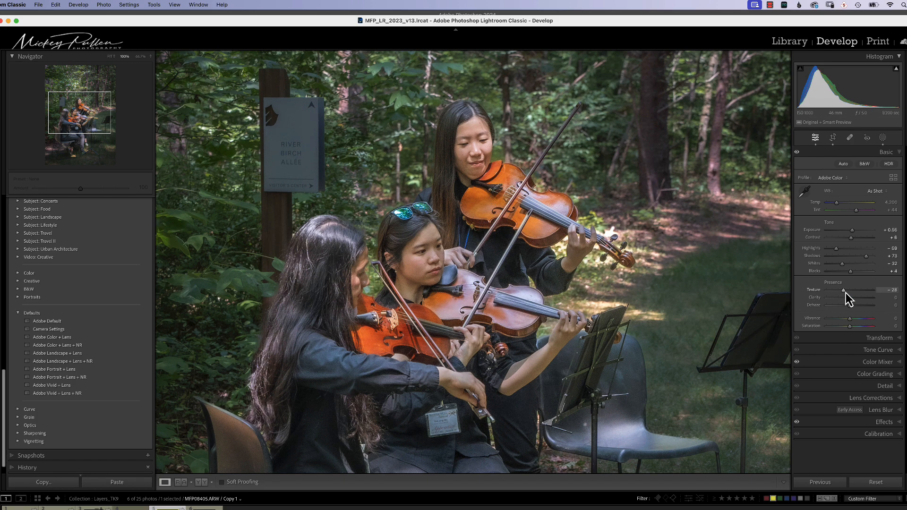
{"action": "mouse_move", "coordinate": [844, 296]}
{"action": "left_mouse_down"}
{"action": "mouse_move", "coordinate": [852, 292]}
{"action": "mouse_move", "coordinate": [835, 297]}
{"action": "mouse_move", "coordinate": [854, 294]}
{"action": "mouse_move", "coordinate": [841, 297]}
{"action": "left_mouse_up"}
{"action": "left_click_drag", "start_coordinate": [844, 293], "coordinate": [849, 292]}
{"action": "left_click_drag", "start_coordinate": [846, 293], "coordinate": [840, 293]}
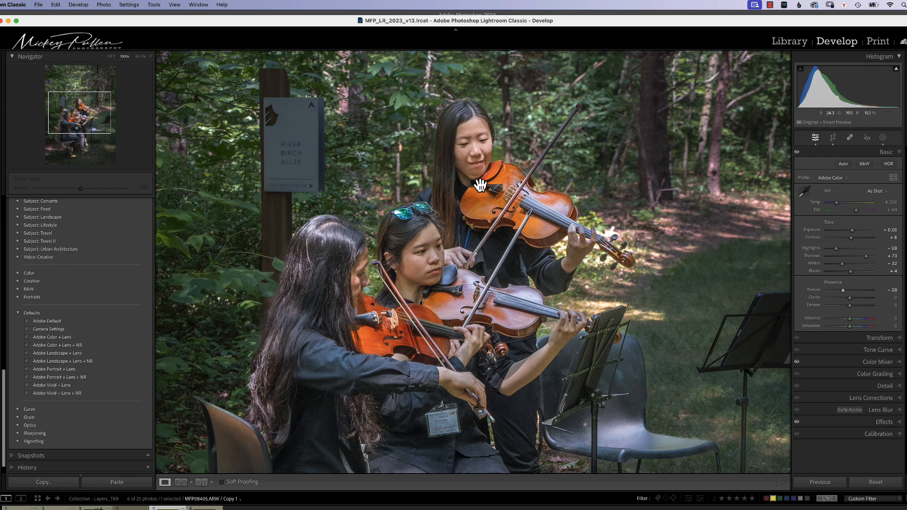
{"action": "mouse_move", "coordinate": [844, 292]}
{"action": "left_mouse_down"}
{"action": "mouse_move", "coordinate": [871, 292]}
{"action": "mouse_move", "coordinate": [447, 124]}
{"action": "mouse_move", "coordinate": [860, 299]}
{"action": "mouse_move", "coordinate": [548, 212]}
{"action": "mouse_move", "coordinate": [848, 285]}
{"action": "mouse_move", "coordinate": [826, 298]}
{"action": "mouse_move", "coordinate": [857, 297]}
{"action": "left_mouse_up"}
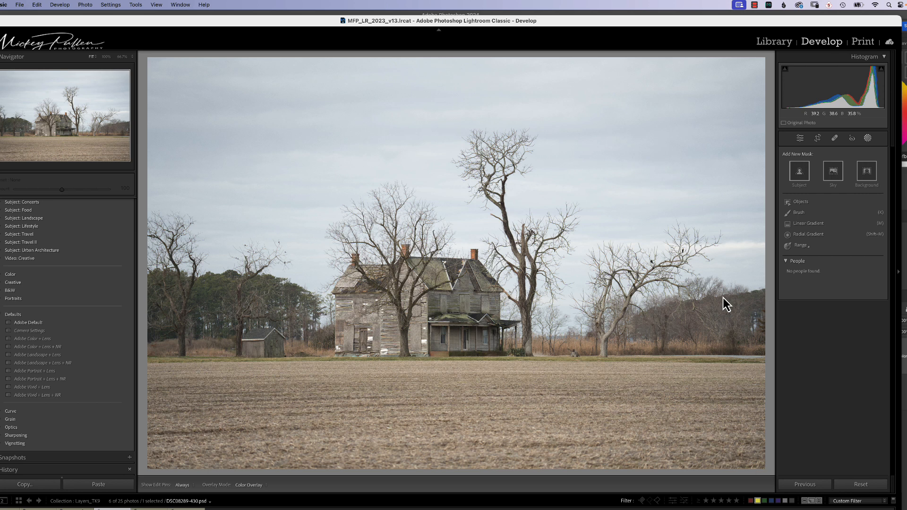
Add a linear gradient mask covering the plowed field up to the base of the old farmhouse.
{"action": "left_click", "coordinate": [866, 138]}
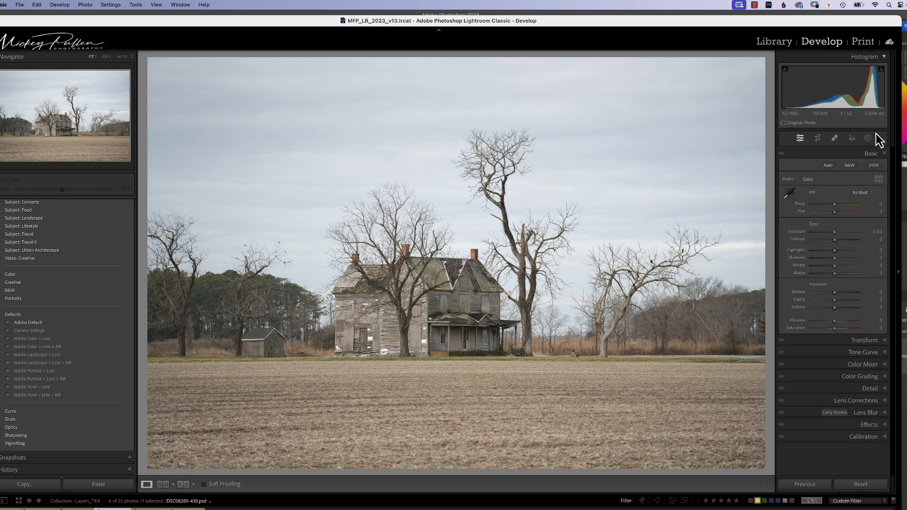
{"action": "left_click", "coordinate": [868, 140]}
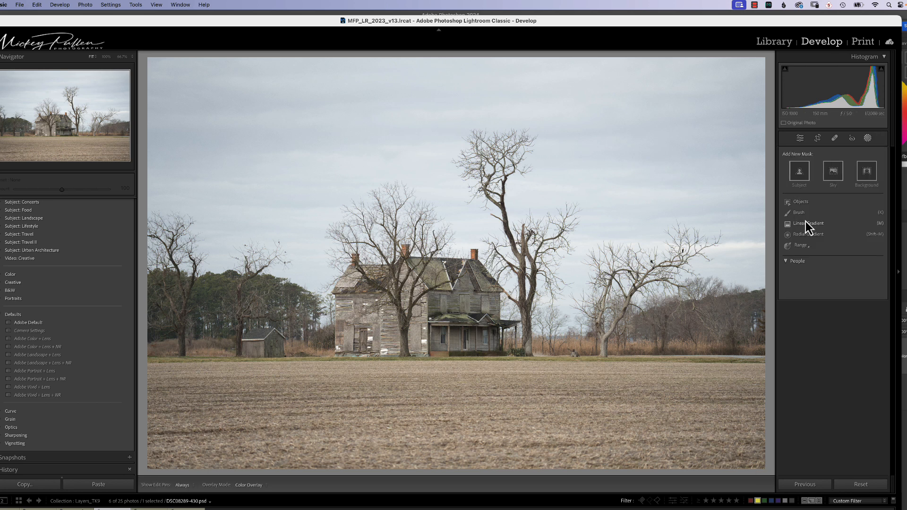
{"action": "left_click", "coordinate": [803, 225]}
{"action": "left_click_drag", "start_coordinate": [483, 376], "coordinate": [483, 342]}
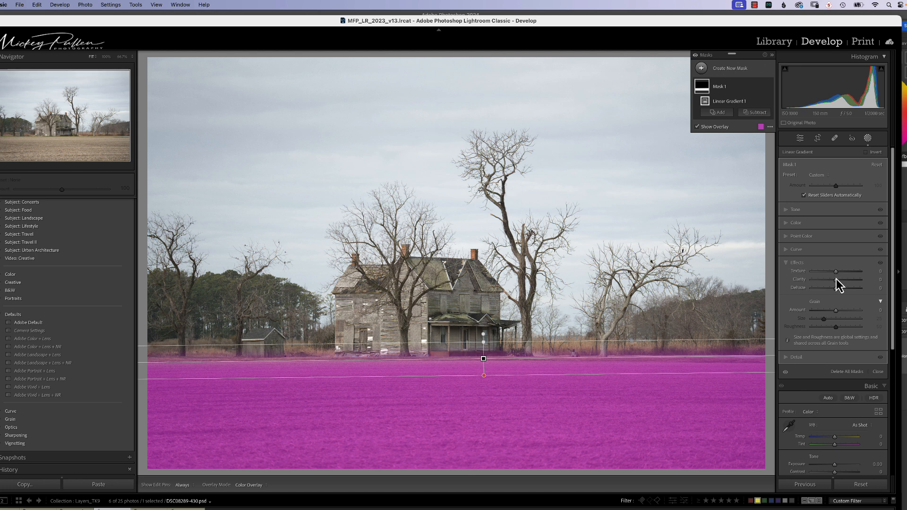
Raise the field mask's Clarity and set its Exposure to −0.75.
{"action": "mouse_move", "coordinate": [835, 279]}
{"action": "left_mouse_down"}
{"action": "mouse_move", "coordinate": [860, 285]}
{"action": "mouse_move", "coordinate": [852, 284]}
{"action": "left_mouse_up"}
{"action": "left_click", "coordinate": [797, 210]}
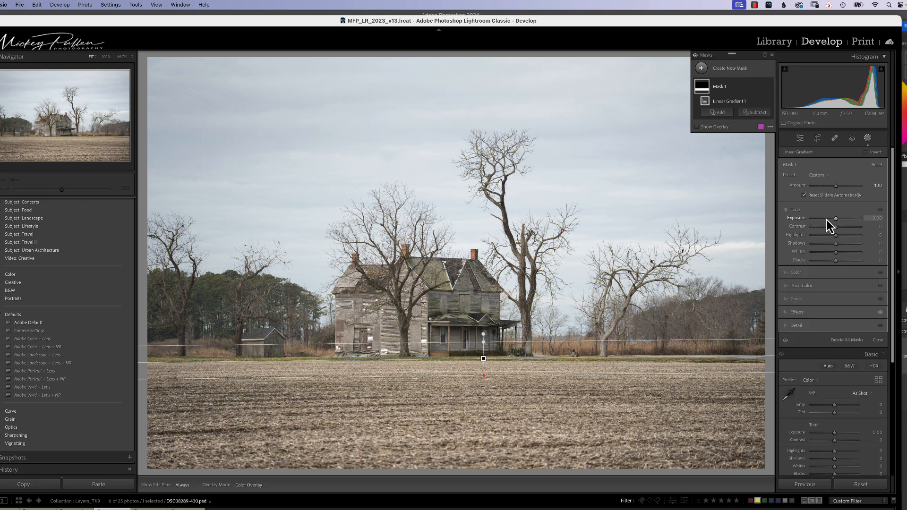
{"action": "left_click_drag", "start_coordinate": [836, 219], "coordinate": [832, 222]}
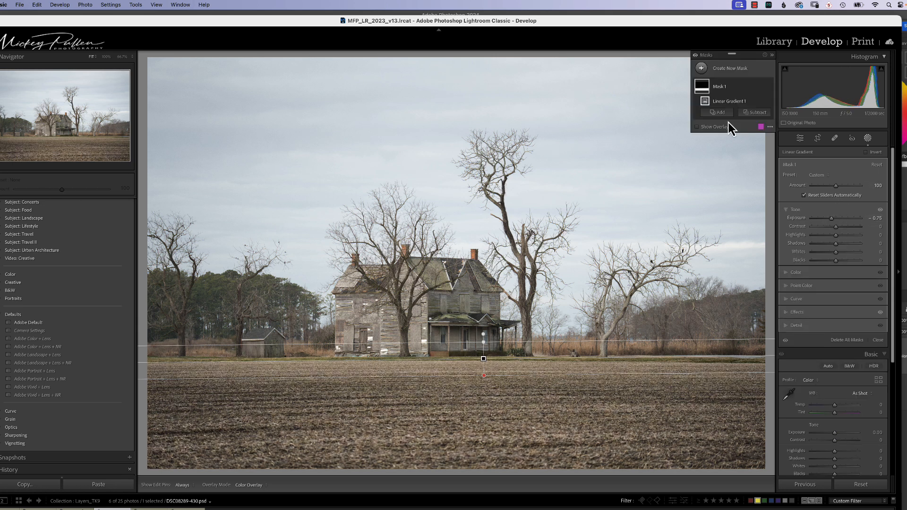
Create an object mask of the farmhouse and set its Texture to 100.
{"action": "left_click", "coordinate": [701, 67]}
{"action": "left_click", "coordinate": [741, 118]}
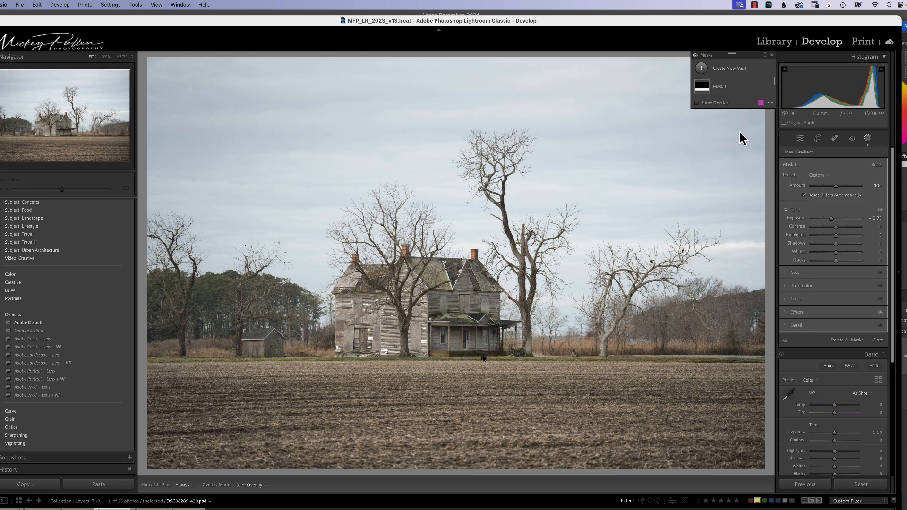
{"action": "mouse_move", "coordinate": [483, 278]}
{"action": "left_mouse_down"}
{"action": "mouse_move", "coordinate": [467, 267]}
{"action": "mouse_move", "coordinate": [356, 270]}
{"action": "mouse_move", "coordinate": [405, 255]}
{"action": "mouse_move", "coordinate": [442, 264]}
{"action": "mouse_move", "coordinate": [479, 257]}
{"action": "mouse_move", "coordinate": [495, 331]}
{"action": "mouse_move", "coordinate": [508, 343]}
{"action": "mouse_move", "coordinate": [349, 352]}
{"action": "mouse_move", "coordinate": [352, 290]}
{"action": "mouse_move", "coordinate": [470, 293]}
{"action": "mouse_move", "coordinate": [381, 301]}
{"action": "mouse_move", "coordinate": [373, 324]}
{"action": "mouse_move", "coordinate": [487, 320]}
{"action": "mouse_move", "coordinate": [438, 312]}
{"action": "mouse_move", "coordinate": [371, 343]}
{"action": "left_mouse_up"}
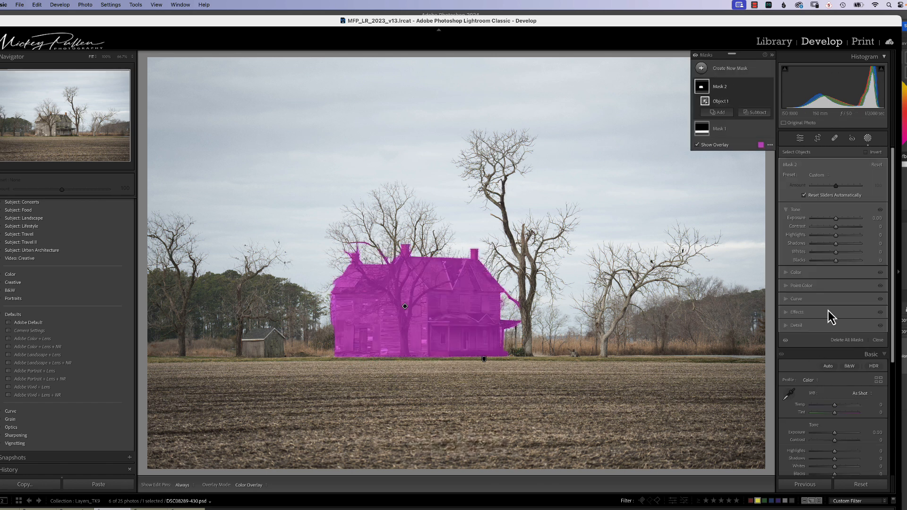
{"action": "left_click", "coordinate": [797, 313]}
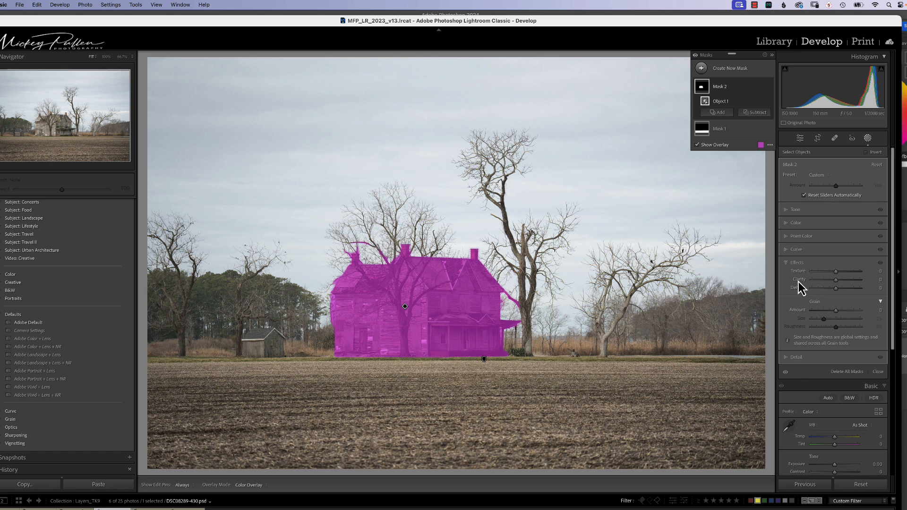
{"action": "left_click_drag", "start_coordinate": [833, 273], "coordinate": [860, 276]}
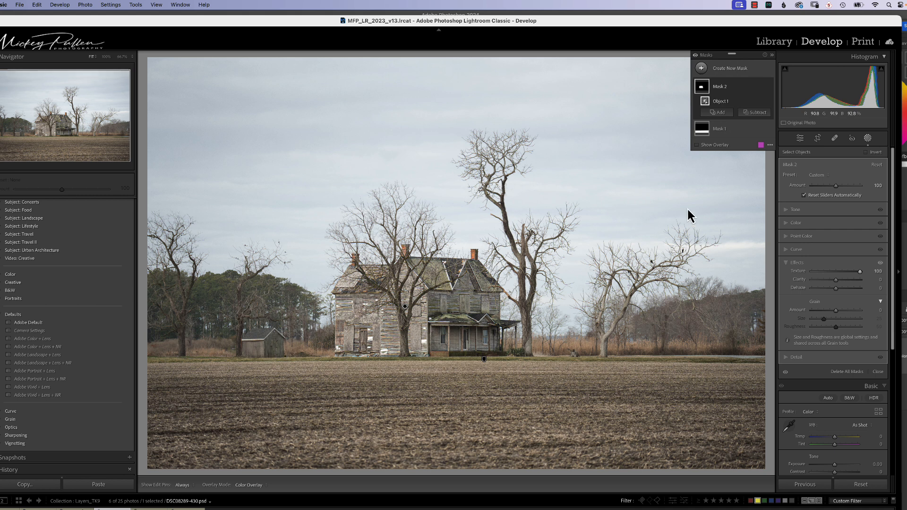
Add the small shed beside the farmhouse to the house mask as another object selection.
{"action": "left_click", "coordinate": [720, 113]}
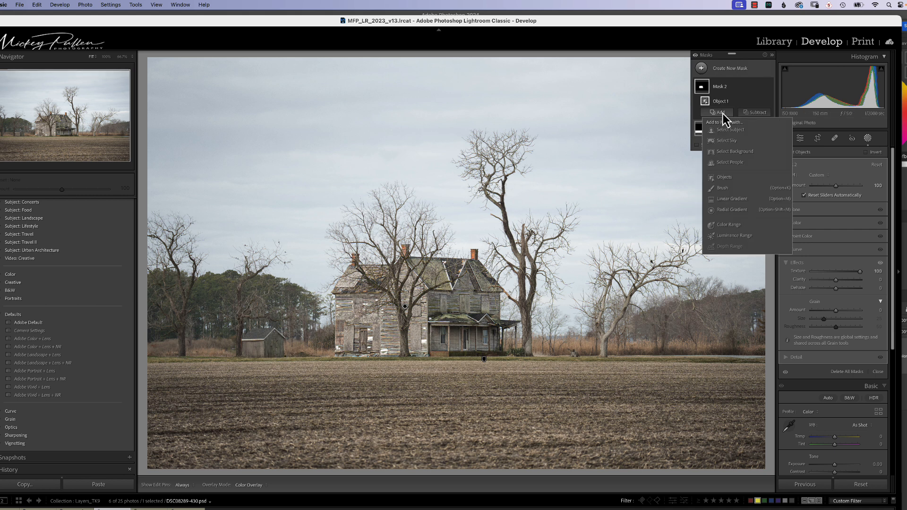
{"action": "left_click", "coordinate": [724, 178]}
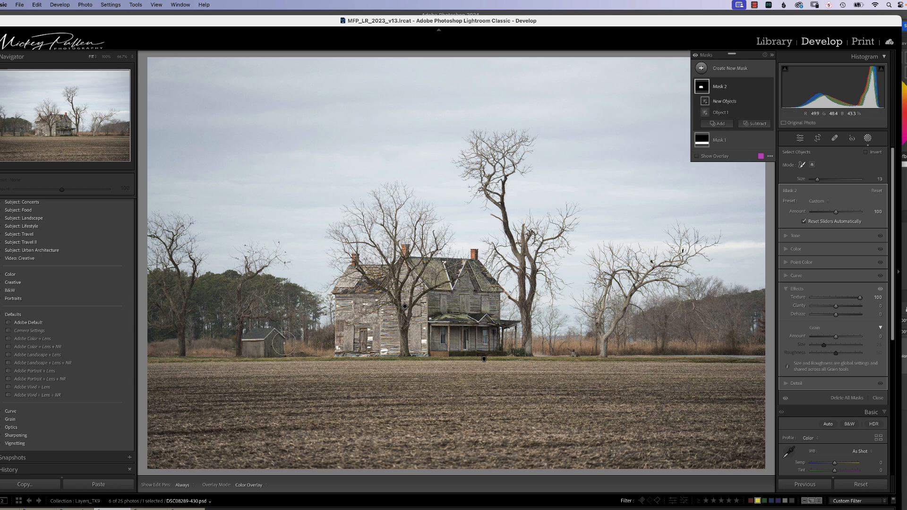
{"action": "mouse_move", "coordinate": [277, 347]}
{"action": "left_mouse_down"}
{"action": "mouse_move", "coordinate": [270, 338]}
{"action": "mouse_move", "coordinate": [253, 344]}
{"action": "mouse_move", "coordinate": [268, 348]}
{"action": "left_mouse_up"}
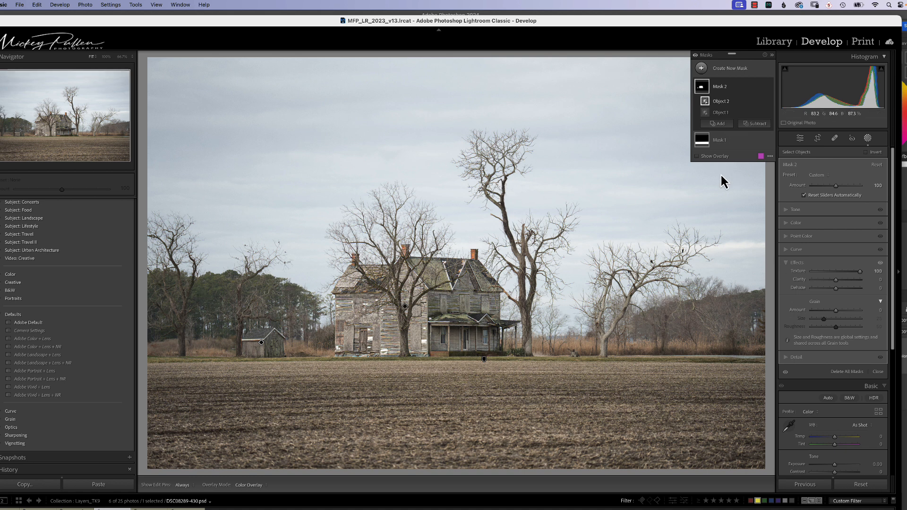
Create a new linear gradient mask covering the sky, trees and house and fading out over the field.
{"action": "left_click", "coordinate": [699, 68]}
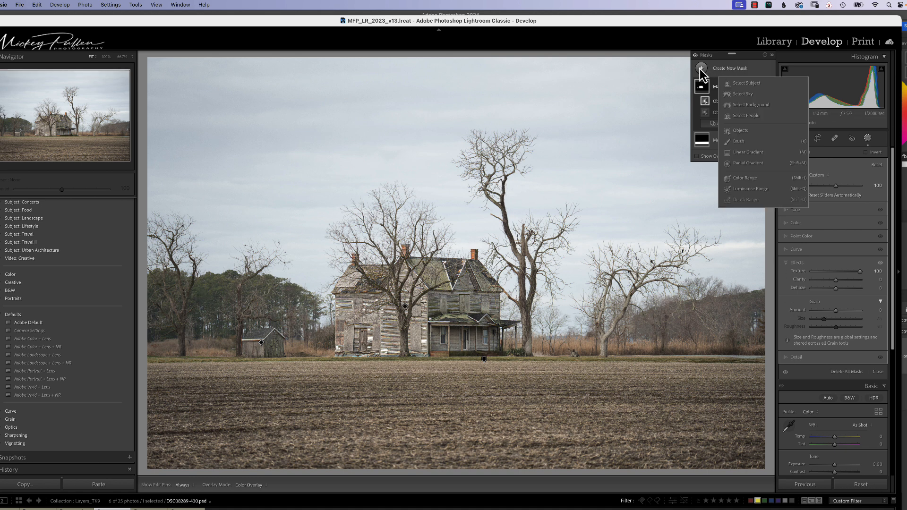
{"action": "left_click", "coordinate": [746, 152]}
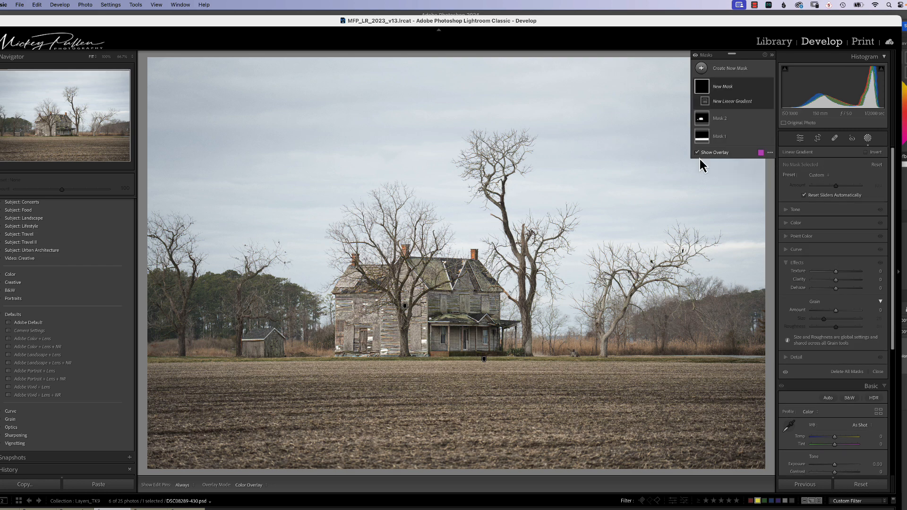
{"action": "left_click_drag", "start_coordinate": [453, 243], "coordinate": [455, 413]}
{"action": "left_click_drag", "start_coordinate": [454, 328], "coordinate": [455, 352]}
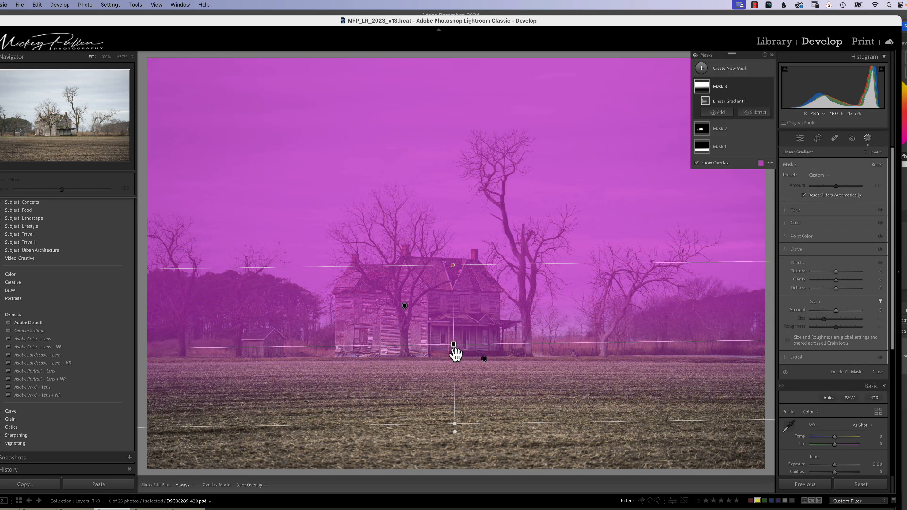
Subtract the sky from the new gradient mask and set its Clarity to 92.
{"action": "left_click", "coordinate": [761, 114]}
{"action": "left_click", "coordinate": [763, 141]}
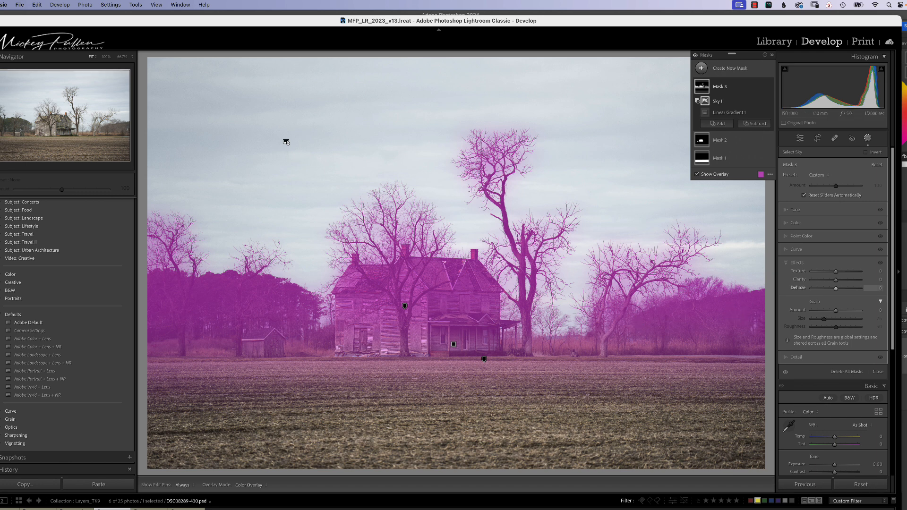
{"action": "left_click_drag", "start_coordinate": [835, 283], "coordinate": [847, 286]}
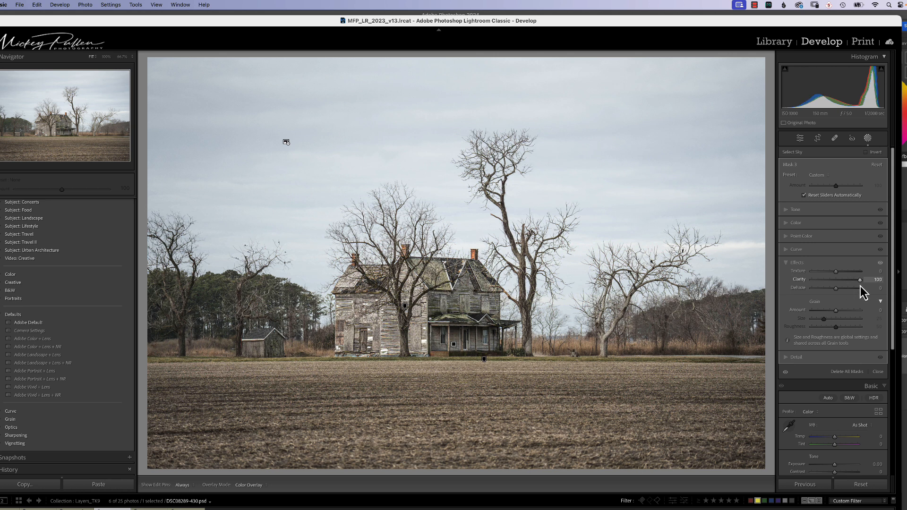
{"action": "left_click_drag", "start_coordinate": [857, 285], "coordinate": [856, 285]}
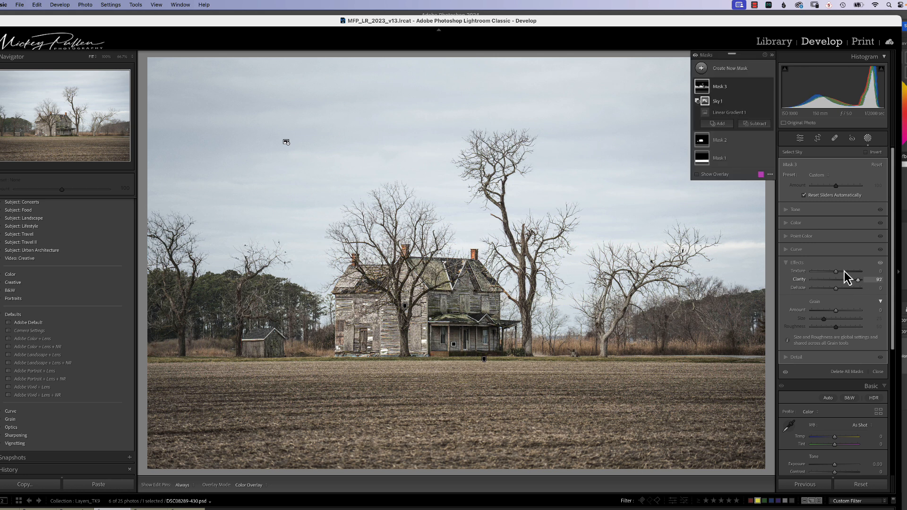
Subtract the farmhouse and the small shed from the tree-line mask as object selections.
{"action": "left_click", "coordinate": [756, 121]}
{"action": "left_click", "coordinate": [767, 188]}
{"action": "mouse_move", "coordinate": [492, 278]}
{"action": "left_mouse_down"}
{"action": "mouse_move", "coordinate": [462, 259]}
{"action": "mouse_move", "coordinate": [378, 261]}
{"action": "mouse_move", "coordinate": [346, 281]}
{"action": "mouse_move", "coordinate": [346, 341]}
{"action": "mouse_move", "coordinate": [469, 357]}
{"action": "mouse_move", "coordinate": [497, 345]}
{"action": "mouse_move", "coordinate": [486, 320]}
{"action": "mouse_move", "coordinate": [491, 285]}
{"action": "mouse_move", "coordinate": [464, 323]}
{"action": "mouse_move", "coordinate": [466, 296]}
{"action": "mouse_move", "coordinate": [418, 316]}
{"action": "mouse_move", "coordinate": [385, 289]}
{"action": "mouse_move", "coordinate": [364, 292]}
{"action": "mouse_move", "coordinate": [472, 336]}
{"action": "left_mouse_up"}
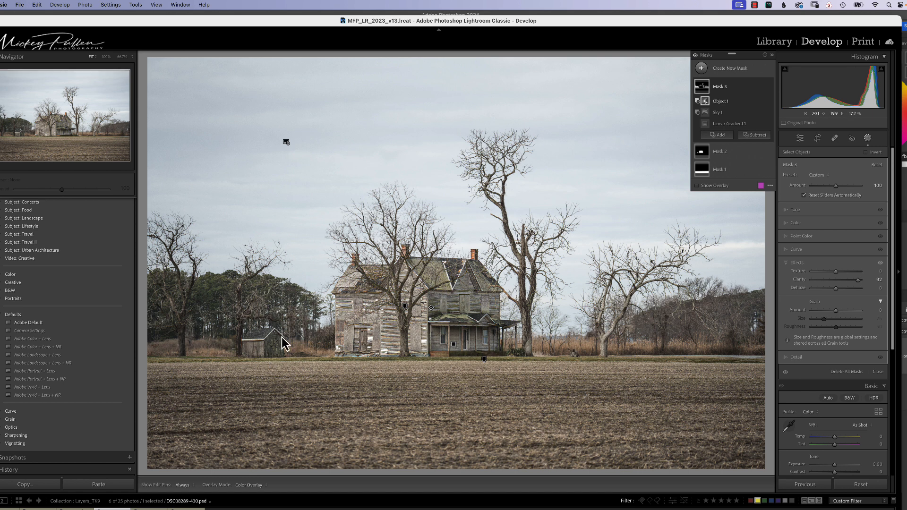
{"action": "left_click", "coordinate": [755, 137]}
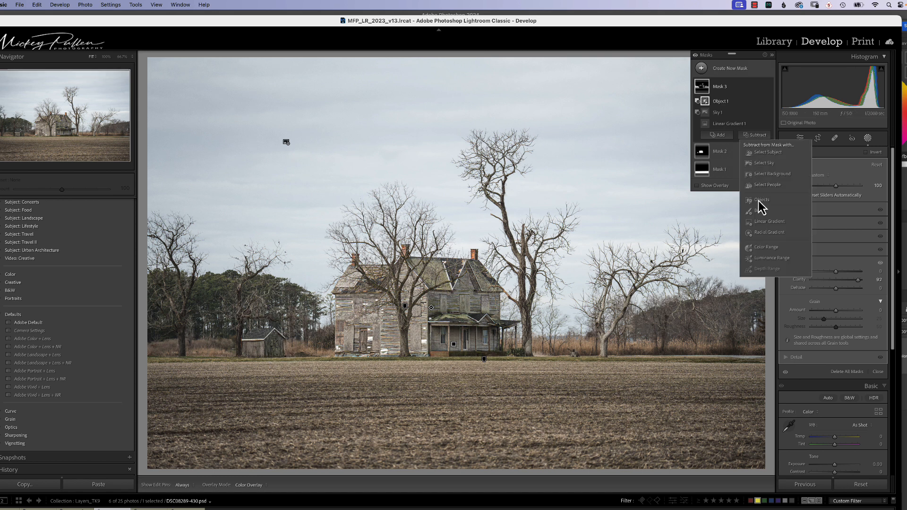
{"action": "left_click", "coordinate": [761, 199]}
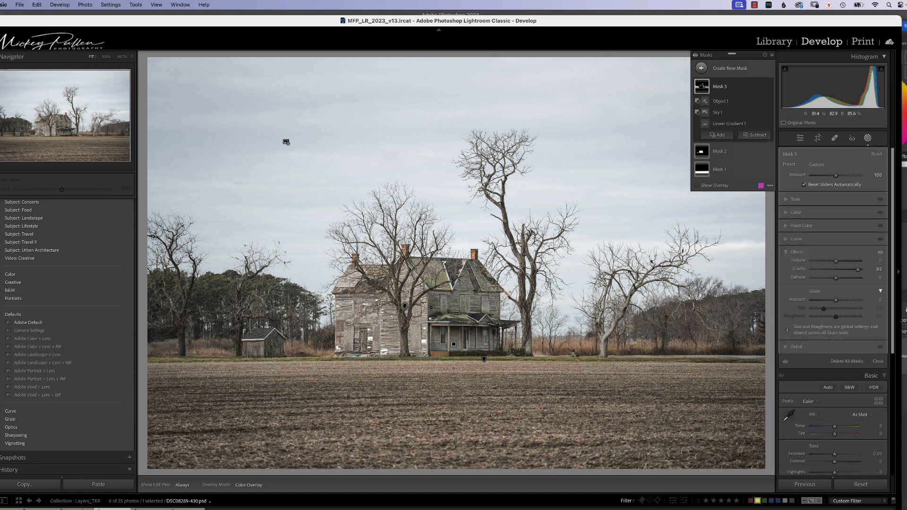
{"action": "mouse_move", "coordinate": [287, 343]}
{"action": "left_mouse_down"}
{"action": "mouse_move", "coordinate": [270, 335]}
{"action": "mouse_move", "coordinate": [253, 342]}
{"action": "mouse_move", "coordinate": [275, 347]}
{"action": "left_mouse_up"}
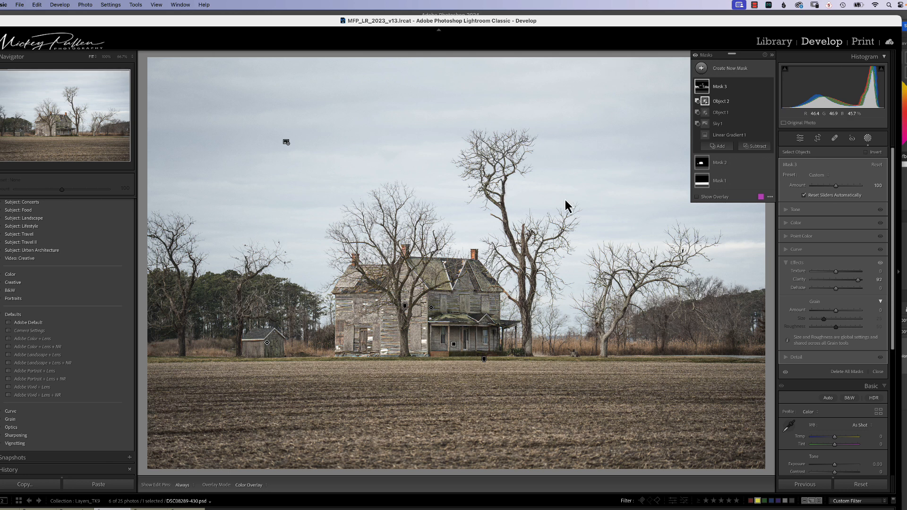
Create a sky mask and set its Texture to 96 and Clarity to 93.
{"action": "left_click", "coordinate": [701, 68]}
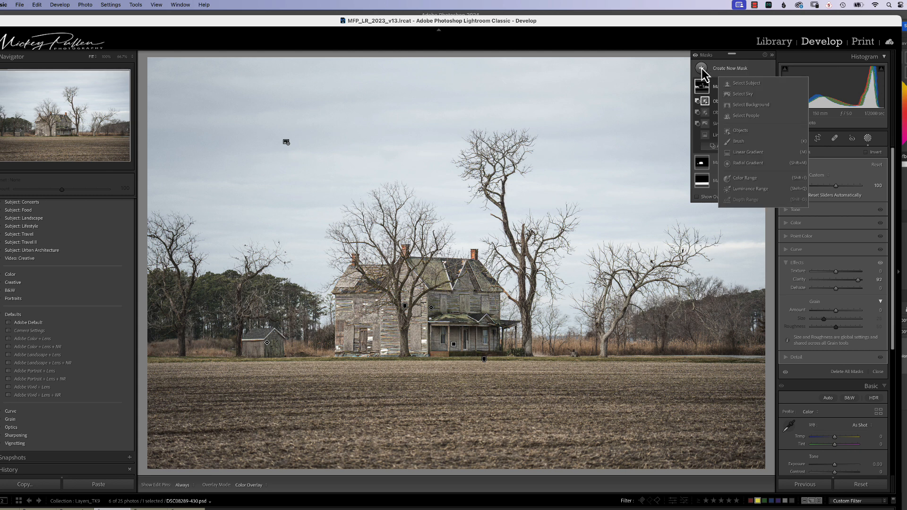
{"action": "left_click", "coordinate": [740, 95]}
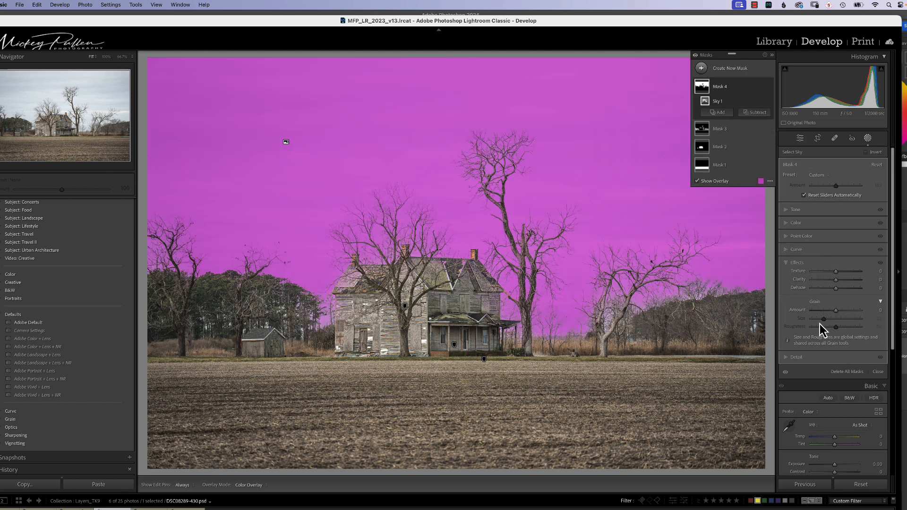
{"action": "left_click_drag", "start_coordinate": [836, 280], "coordinate": [860, 283]}
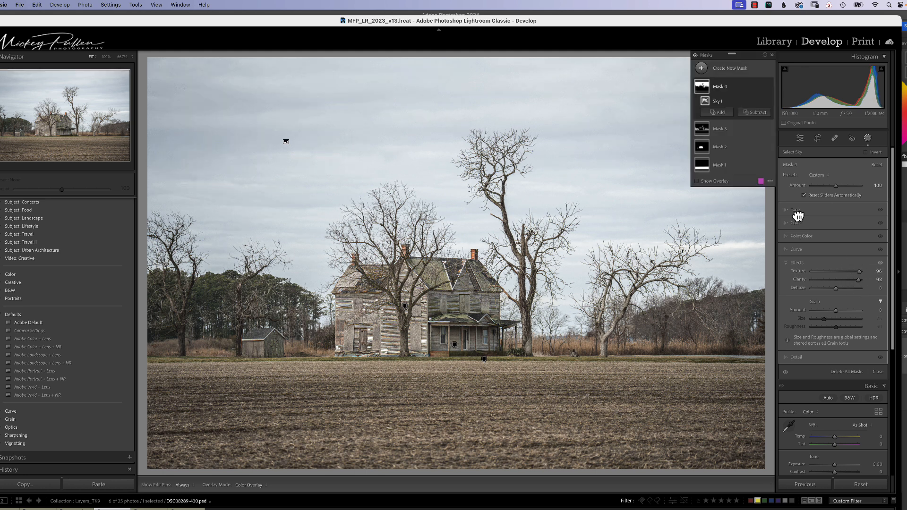
Set the sky mask's Exposure to -0.62, Whites to 18 and color Temp to -4.
{"action": "left_click", "coordinate": [795, 210]}
{"action": "left_click_drag", "start_coordinate": [834, 220], "coordinate": [835, 235]}
{"action": "left_click", "coordinate": [794, 275]}
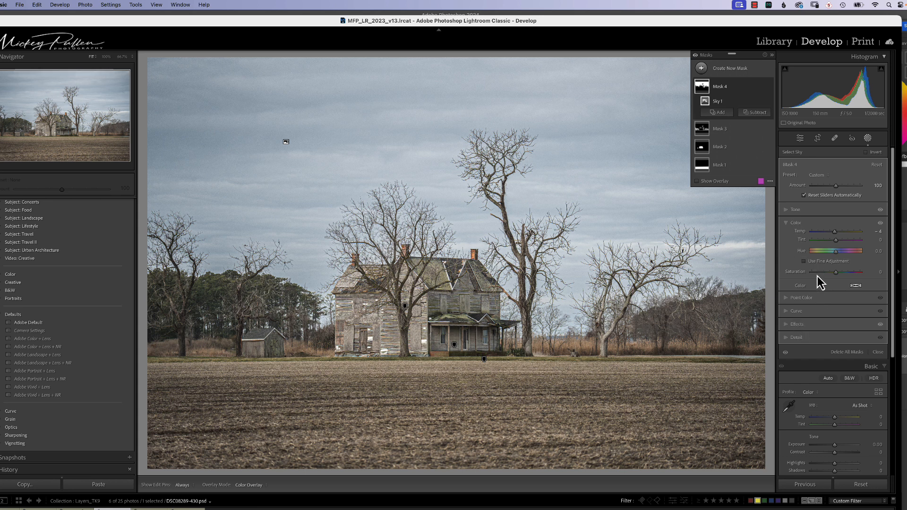
{"action": "left_click", "coordinate": [798, 211]}
{"action": "left_click_drag", "start_coordinate": [834, 254], "coordinate": [839, 254]}
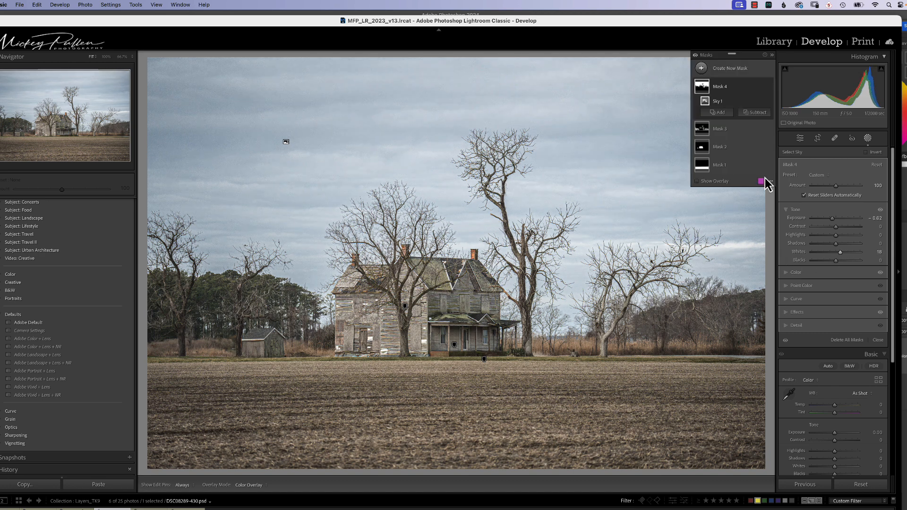
Compare the farmhouse photo with all masks turned off and on.
{"action": "left_click", "coordinate": [695, 56]}
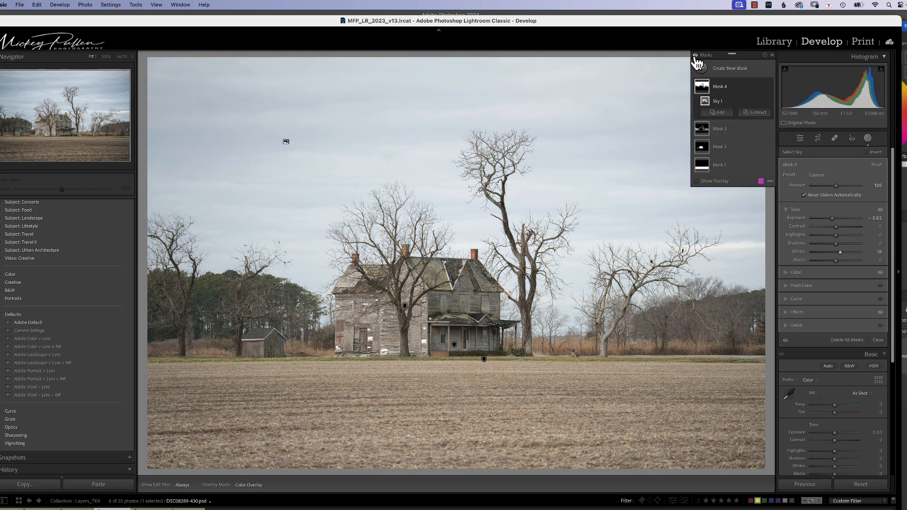
{"action": "left_click", "coordinate": [695, 55]}
{"action": "left_click", "coordinate": [695, 55]}
{"action": "left_click", "coordinate": [695, 56]}
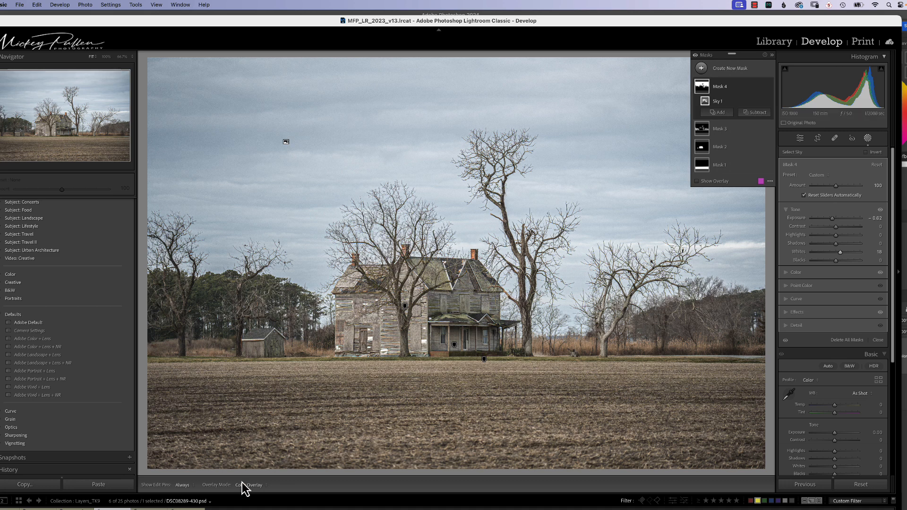
Open the portrait DSC01114-431.psd and create two separate Person 1 masks for Facial Skin and Body Skin.
{"action": "left_click", "coordinate": [188, 509]}
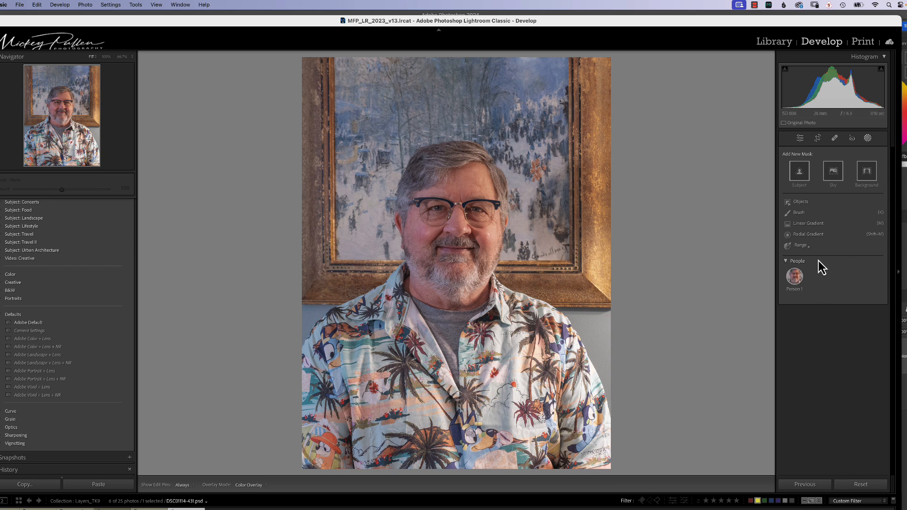
{"action": "left_click", "coordinate": [794, 278]}
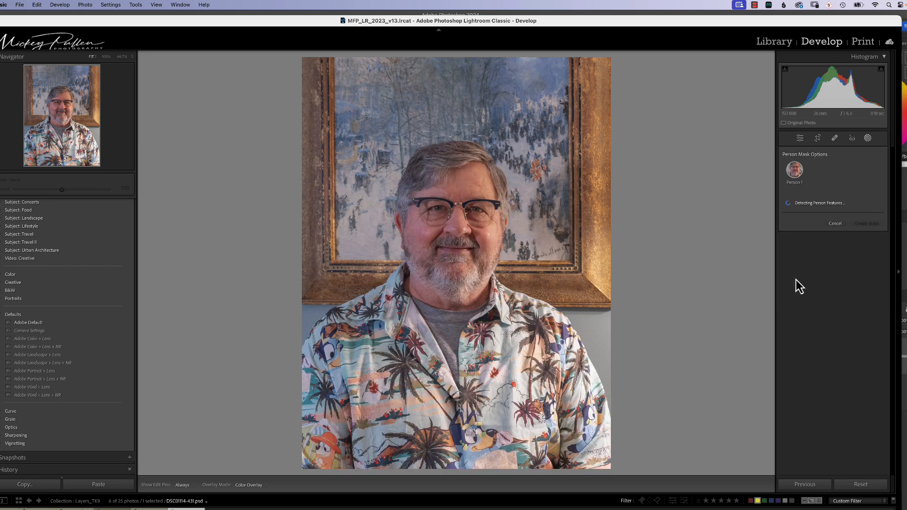
{"action": "left_click", "coordinate": [784, 217]}
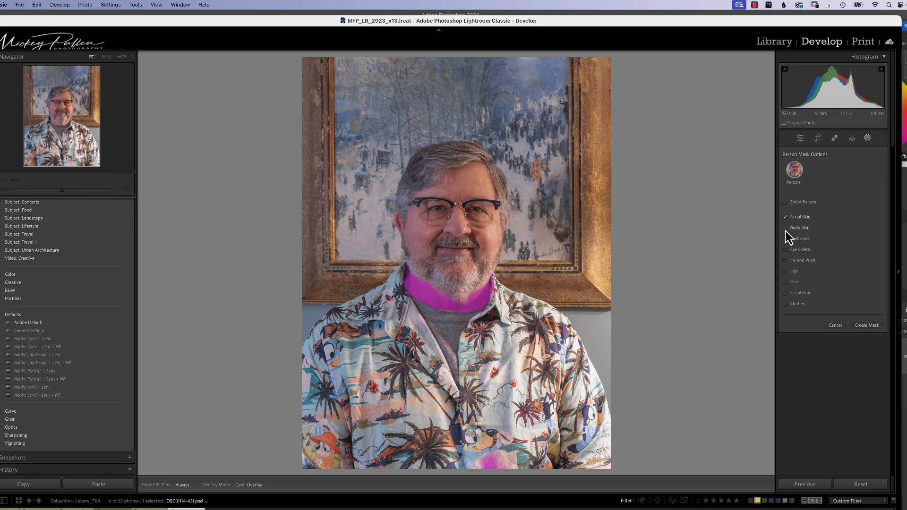
{"action": "left_click", "coordinate": [784, 229]}
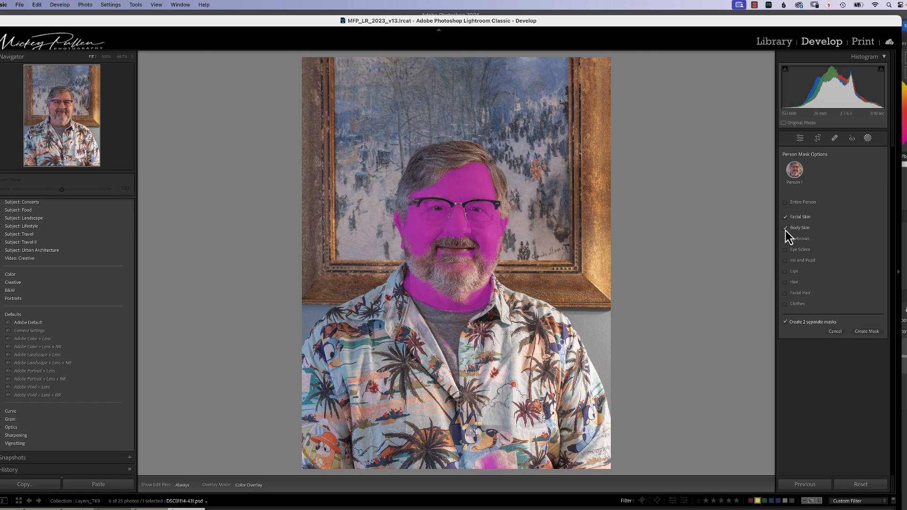
{"action": "left_click", "coordinate": [860, 332]}
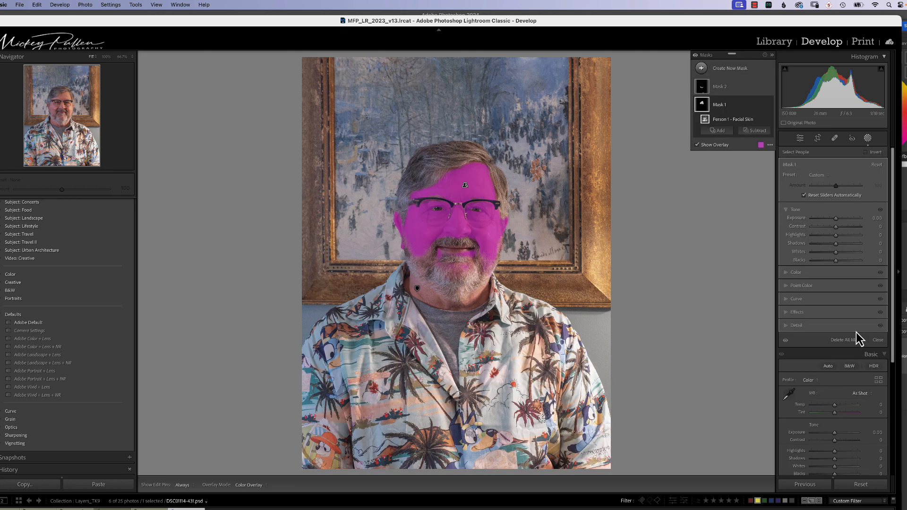
Lower Texture to about -42 on the facial skin mask and to -56 on the body skin mask.
{"action": "left_click", "coordinate": [798, 312]}
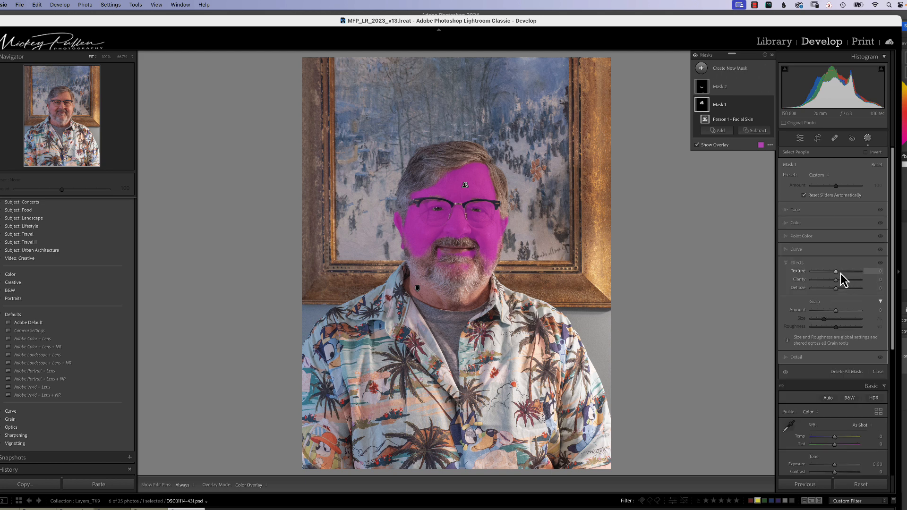
{"action": "left_click", "coordinate": [835, 273]}
{"action": "left_click_drag", "start_coordinate": [831, 276], "coordinate": [824, 279]}
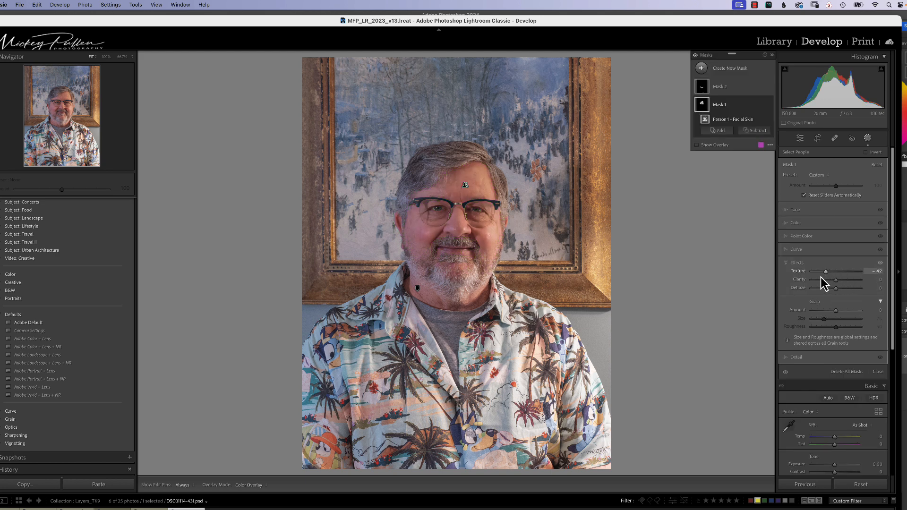
{"action": "left_click", "coordinate": [718, 89]}
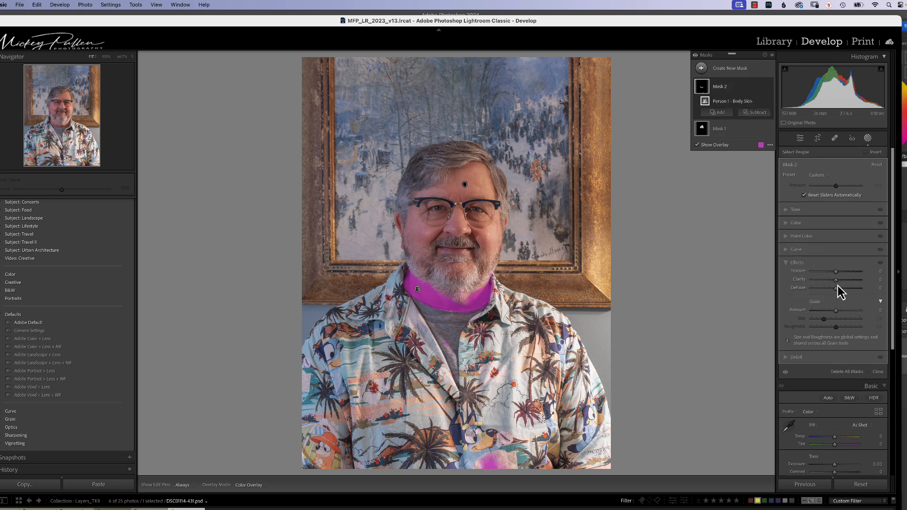
{"action": "left_click_drag", "start_coordinate": [836, 273], "coordinate": [823, 282]}
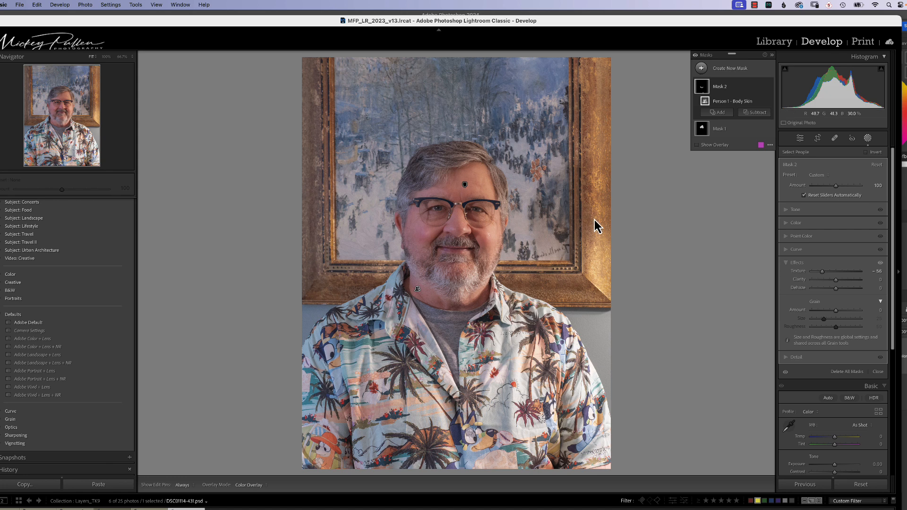
Create a linear gradient mask covering the painting and head, fading out from the beard to the upper chest.
{"action": "left_click", "coordinate": [703, 71]}
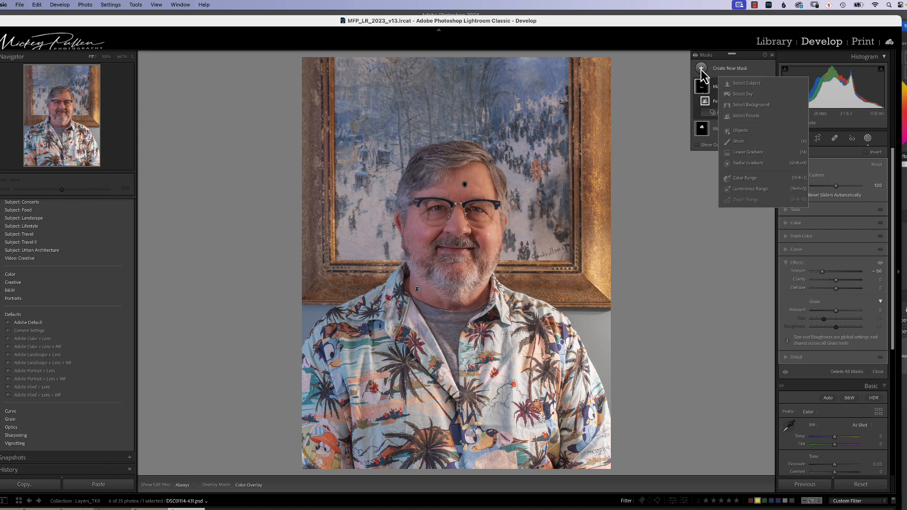
{"action": "left_click", "coordinate": [749, 156]}
{"action": "left_click_drag", "start_coordinate": [514, 270], "coordinate": [512, 340]}
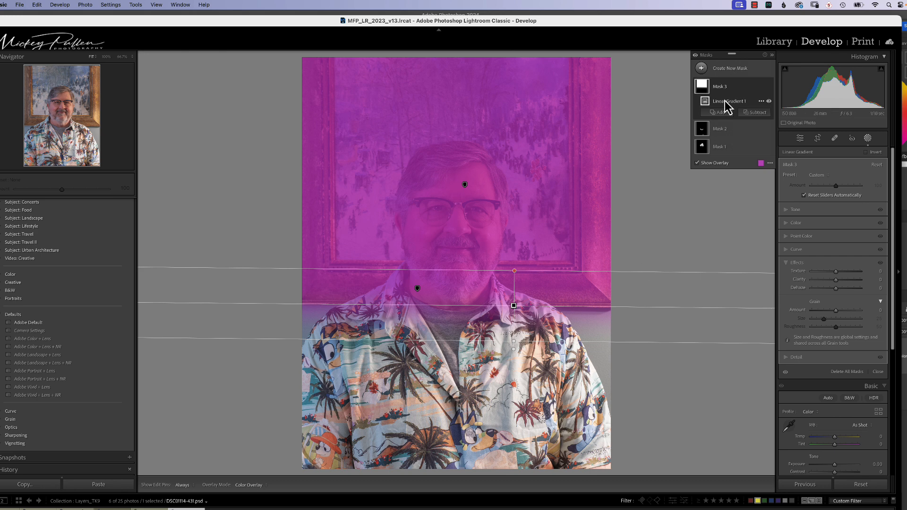
Subtract the subject from the new gradient mask and set its Texture to 67 and Clarity to 26.
{"action": "left_click", "coordinate": [754, 112]}
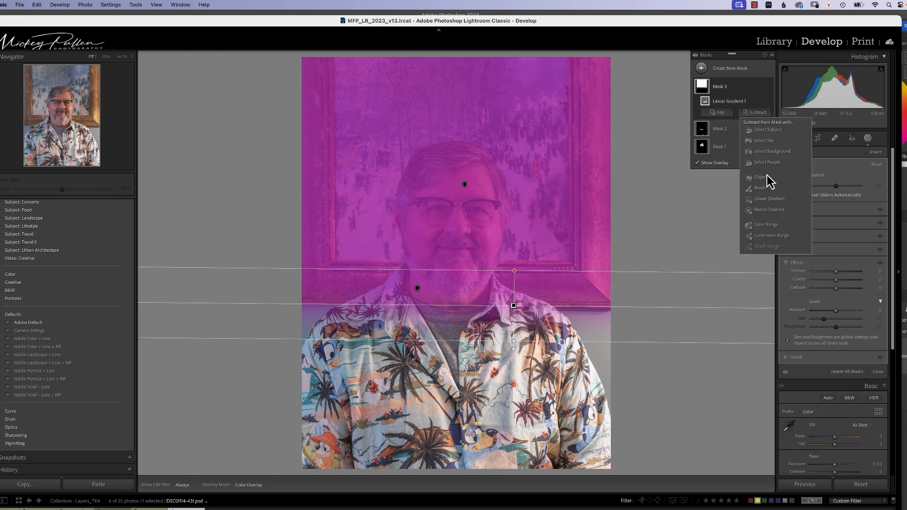
{"action": "left_click", "coordinate": [764, 129]}
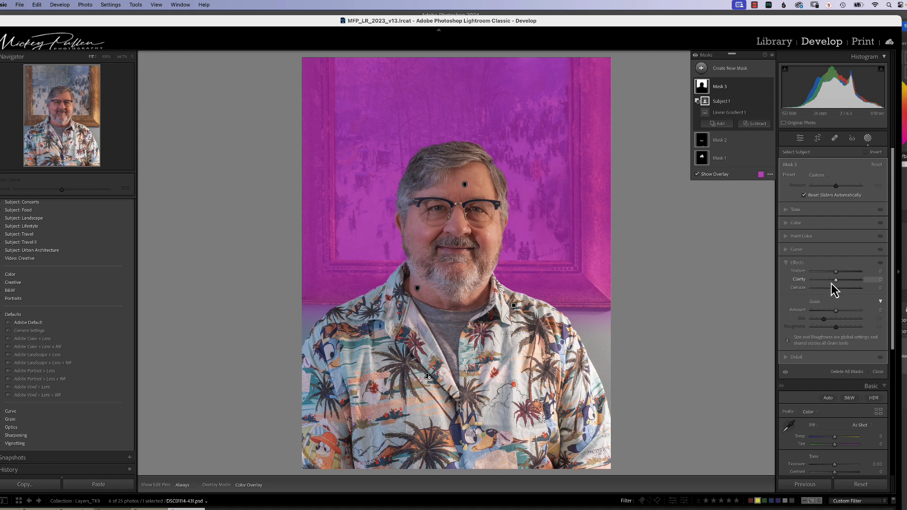
{"action": "left_click_drag", "start_coordinate": [836, 281], "coordinate": [843, 285]}
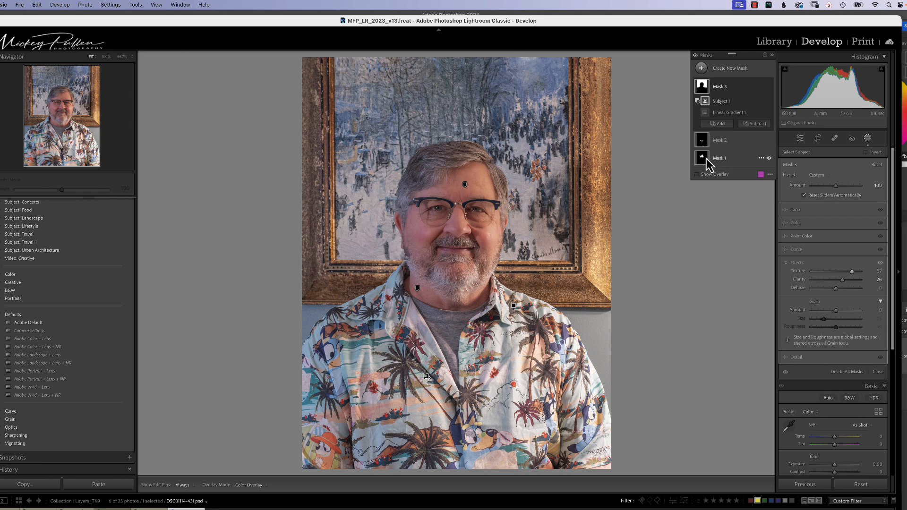
Reduce the facial skin mask's Texture slightly further and raise its Shadows to 38.
{"action": "left_click", "coordinate": [702, 158]}
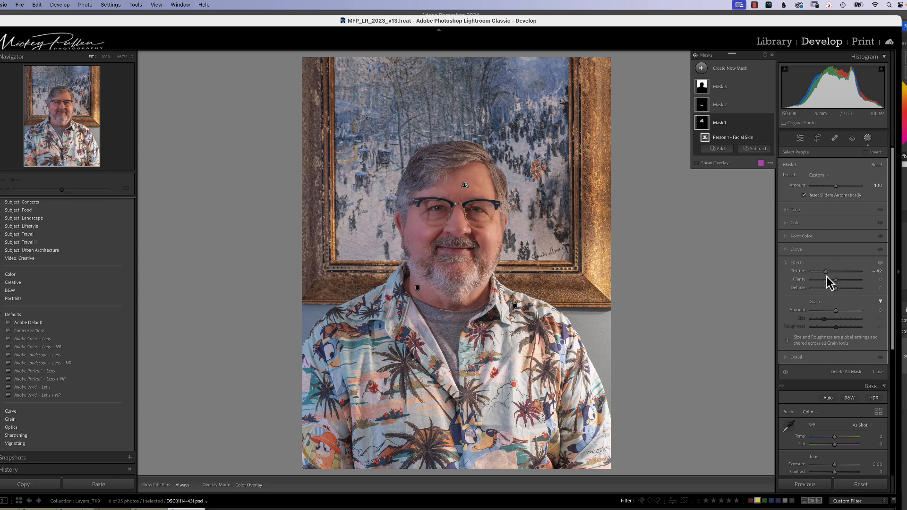
{"action": "left_click_drag", "start_coordinate": [827, 273], "coordinate": [822, 274]}
{"action": "left_click", "coordinate": [794, 210]}
{"action": "left_click_drag", "start_coordinate": [835, 246], "coordinate": [845, 247]}
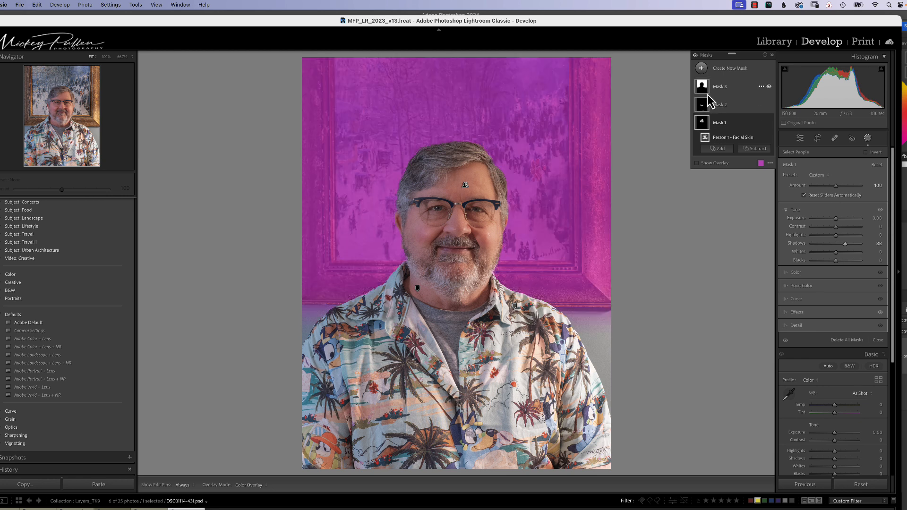
Compare the portrait with all masks turned off and on, leaving them on.
{"action": "left_click", "coordinate": [695, 56]}
{"action": "left_click", "coordinate": [696, 56]}
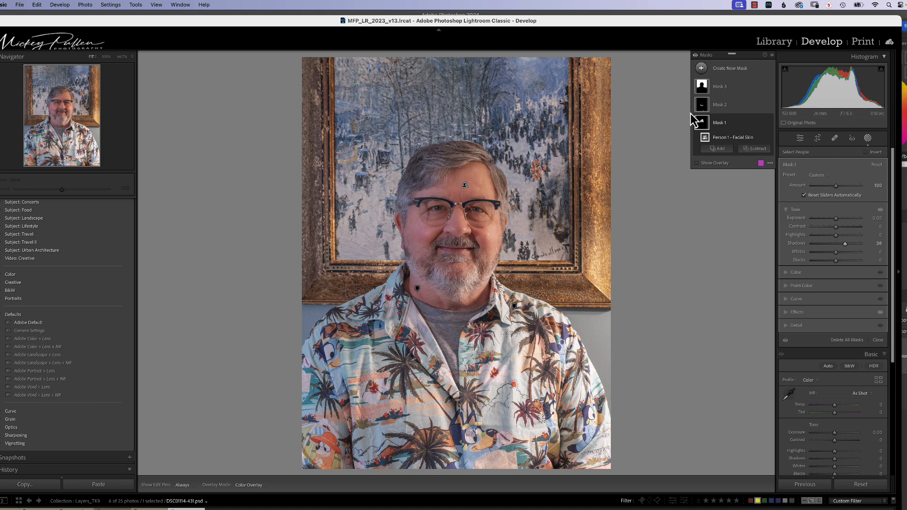
{"action": "left_click", "coordinate": [695, 55]}
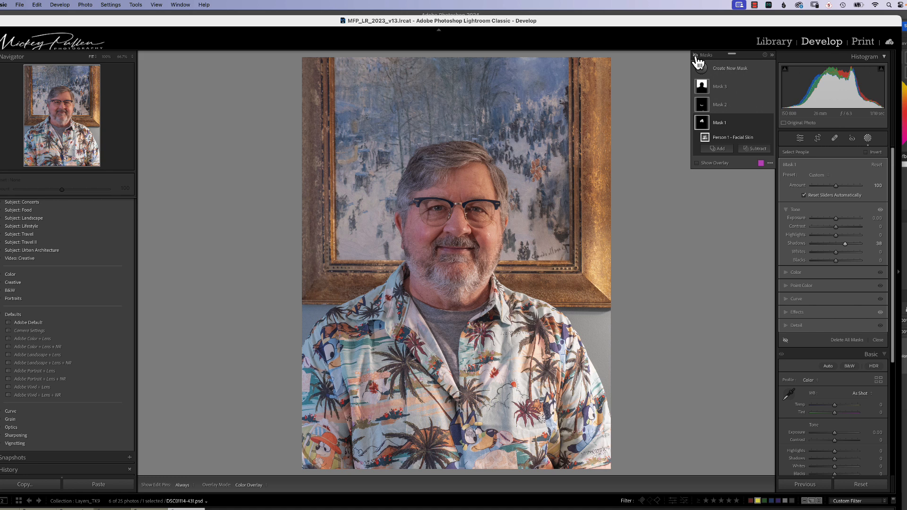
{"action": "left_click", "coordinate": [695, 55]}
{"action": "left_click", "coordinate": [695, 56]}
{"action": "left_click", "coordinate": [695, 55]}
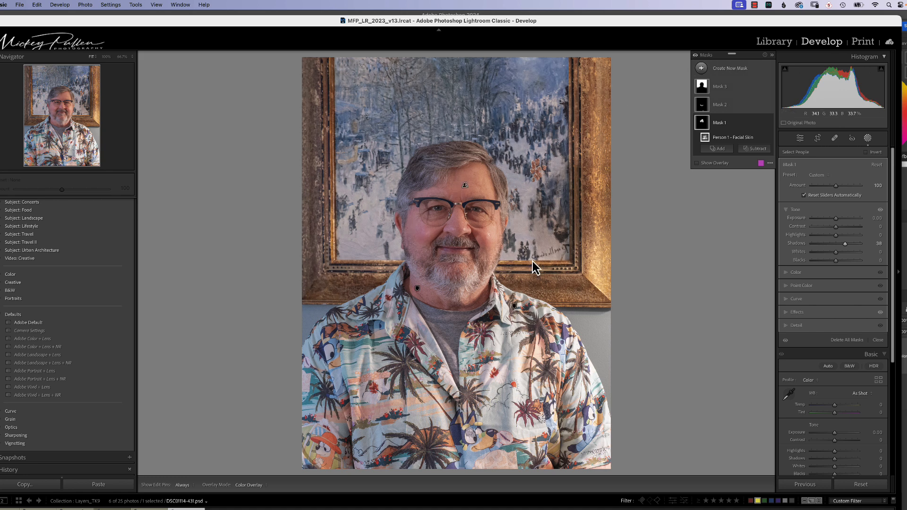